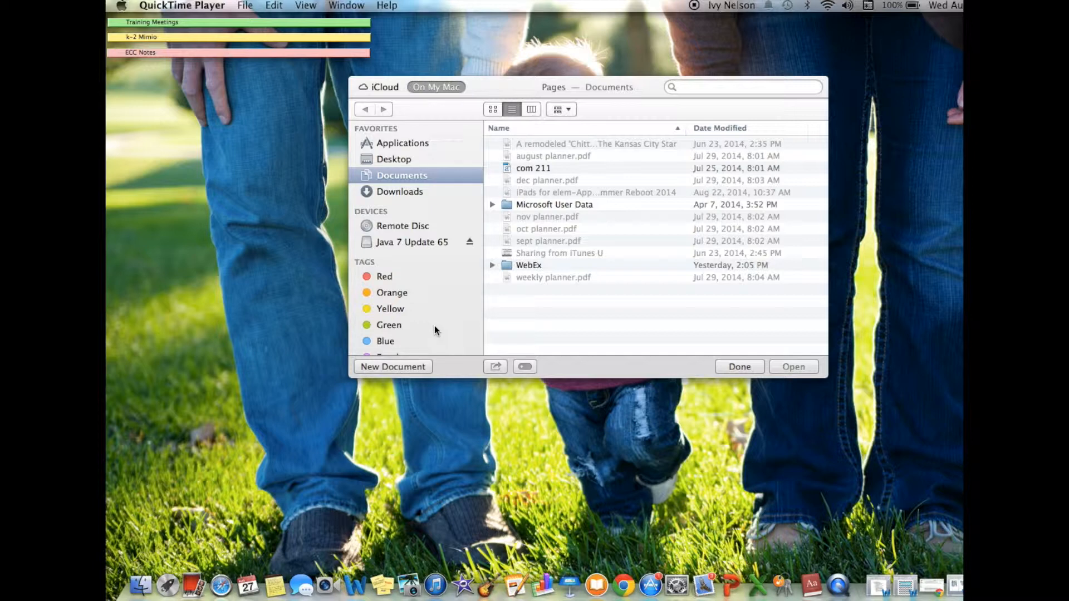
Step: Switch to Pages and start a new document to bring up the template chooser
click(491, 87)
click(190, 6)
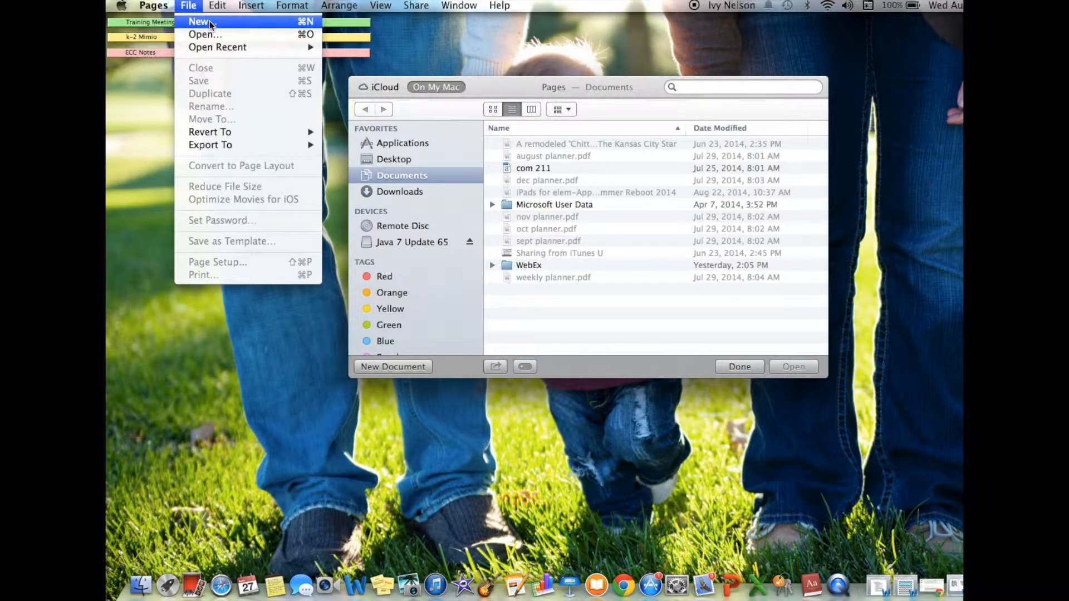
mouse_move(226, 47)
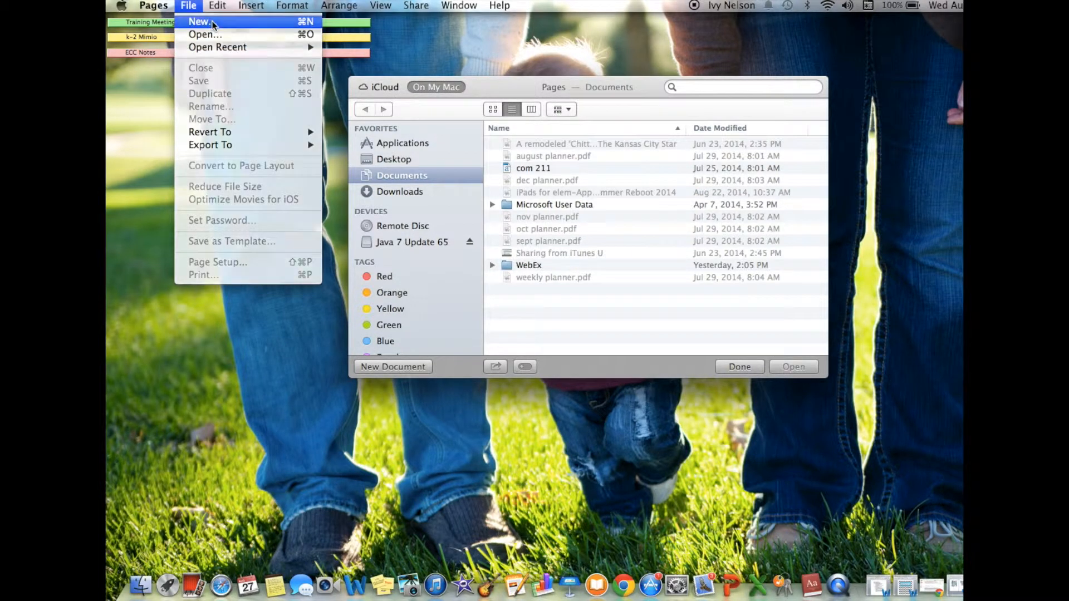
click(211, 21)
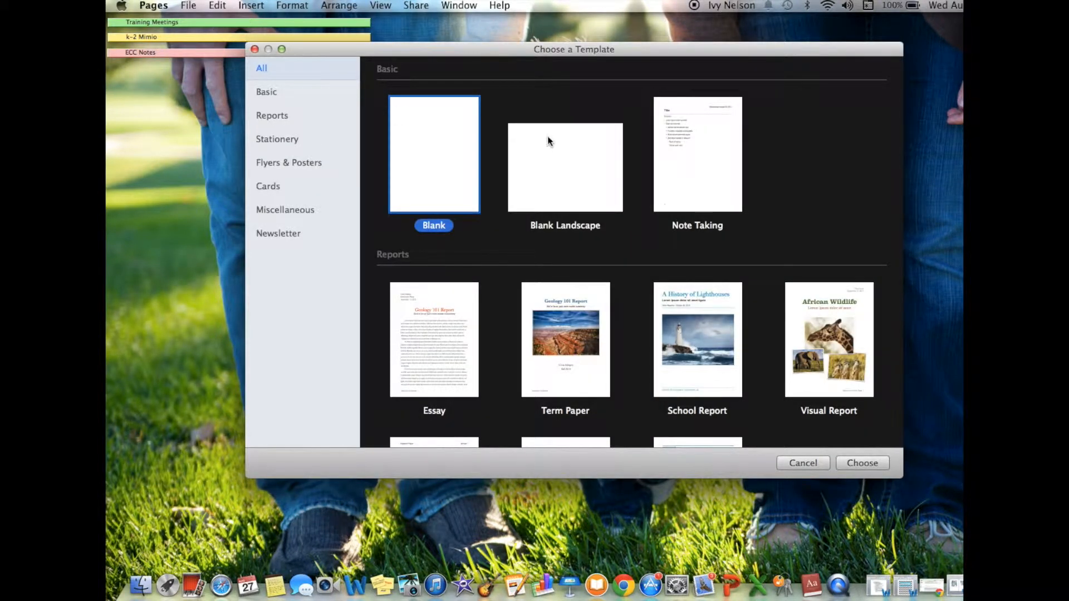
Step: Browse the full template collection and the Flyers & Posters templates
scroll(761, 200, down, 5)
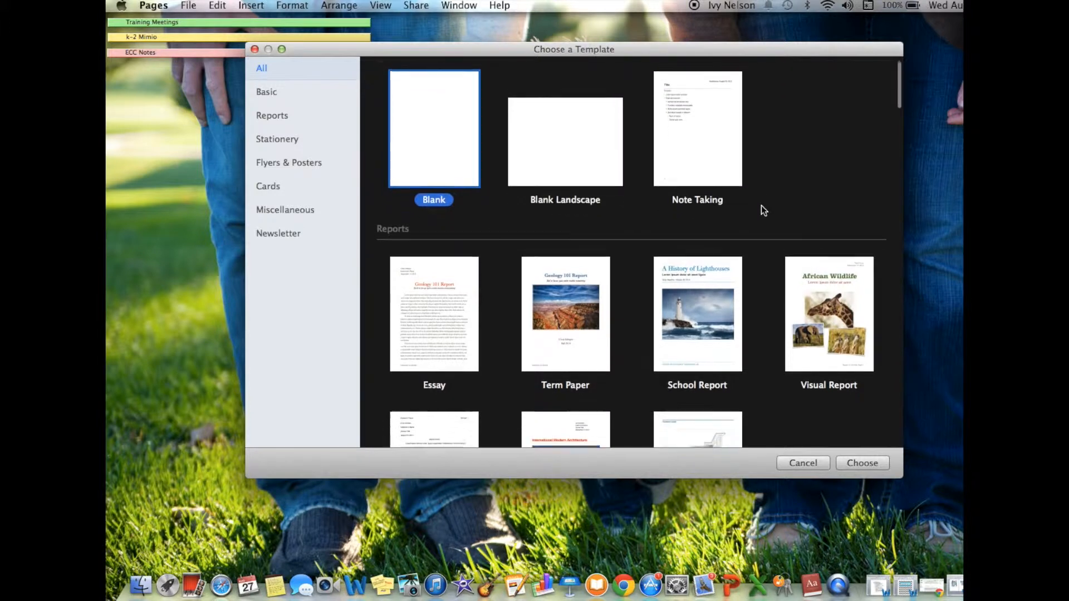
scroll(761, 206, down, 1)
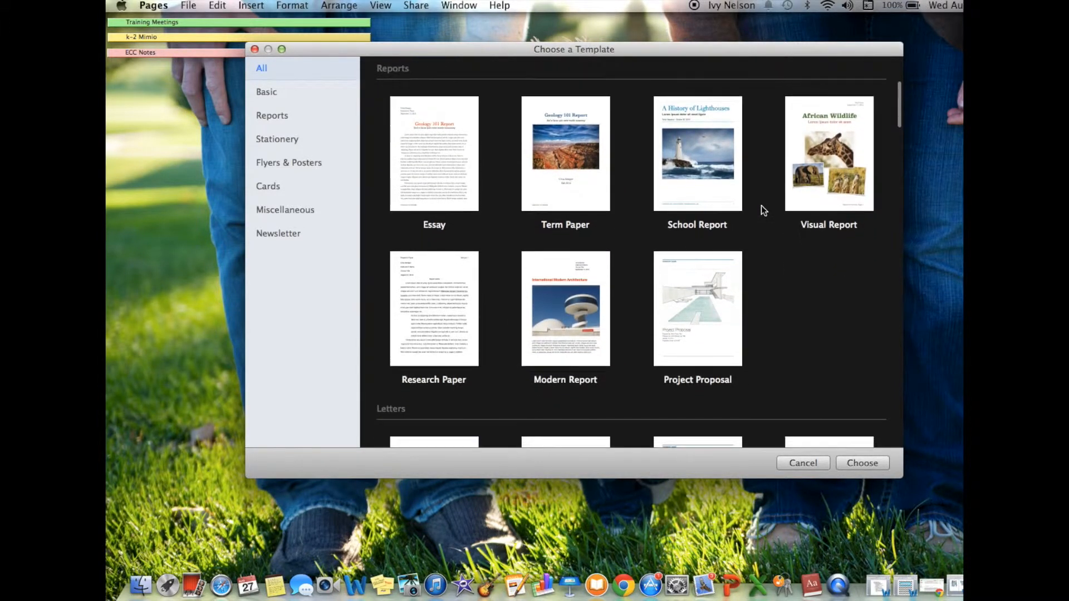
scroll(761, 206, up, 1)
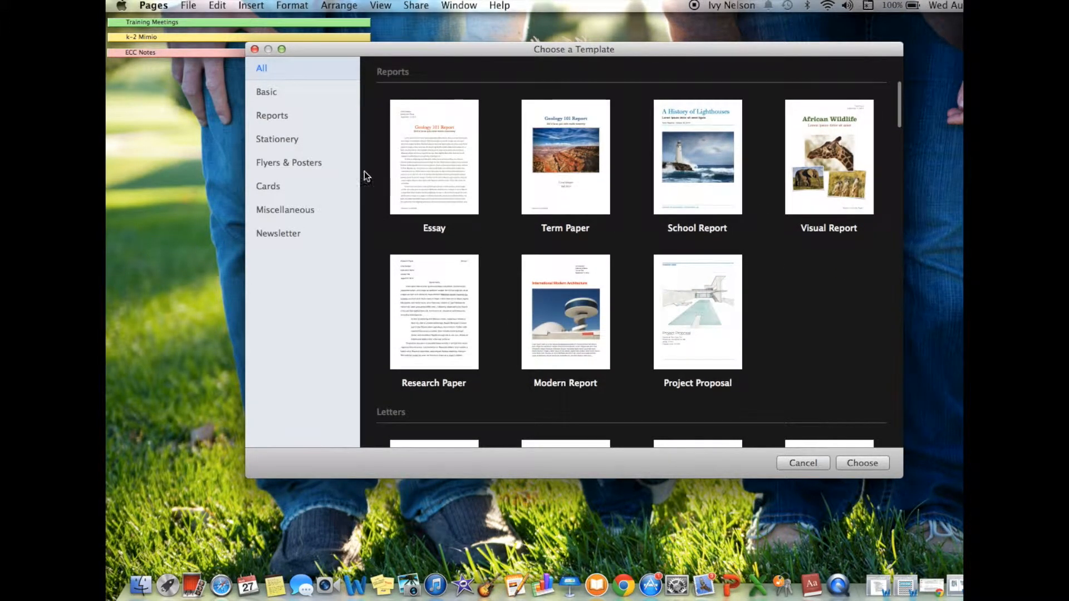
click(277, 164)
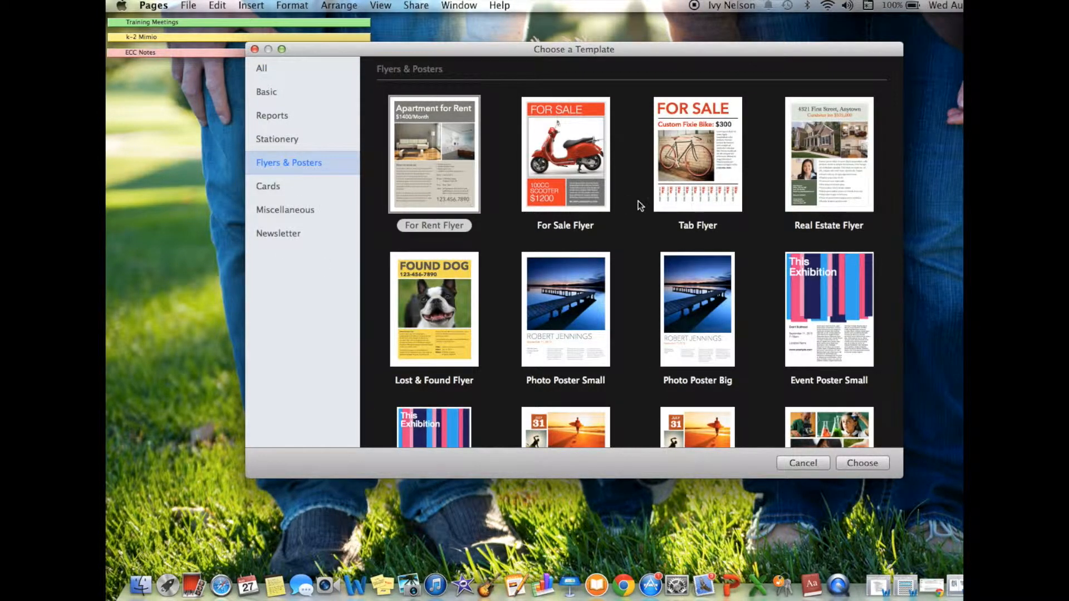
scroll(638, 204, down, 5)
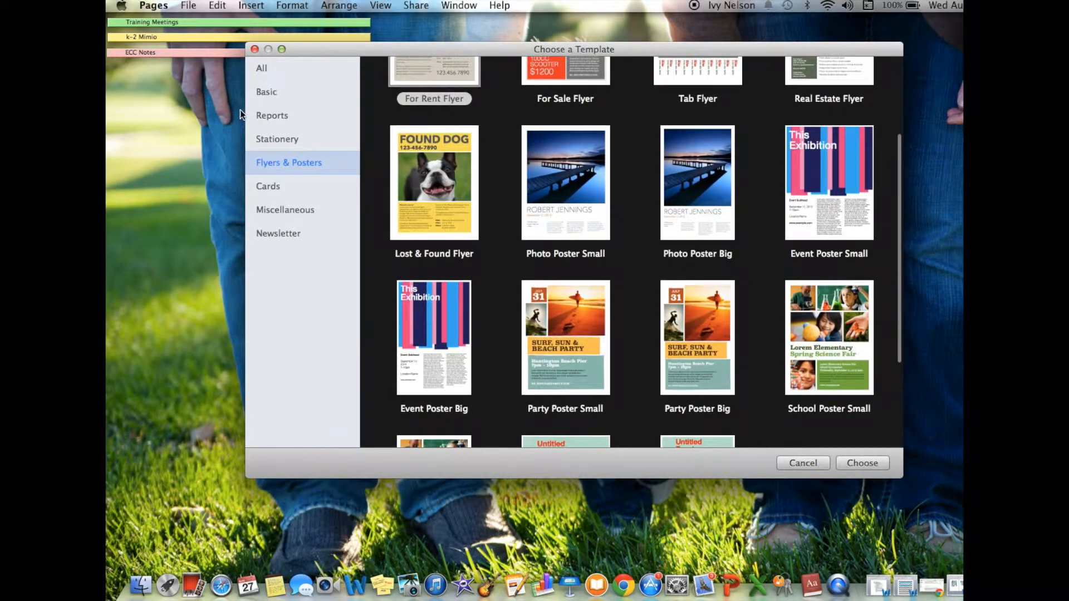
Step: Create a document from the School Report template in the Reports category and reposition its window
click(278, 114)
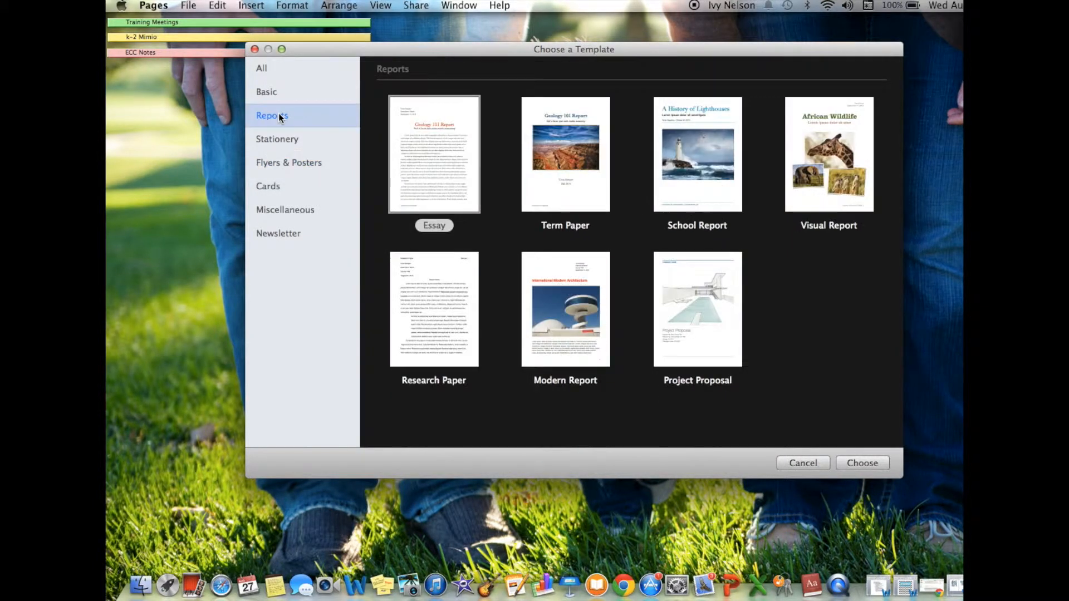
click(707, 165)
click(866, 459)
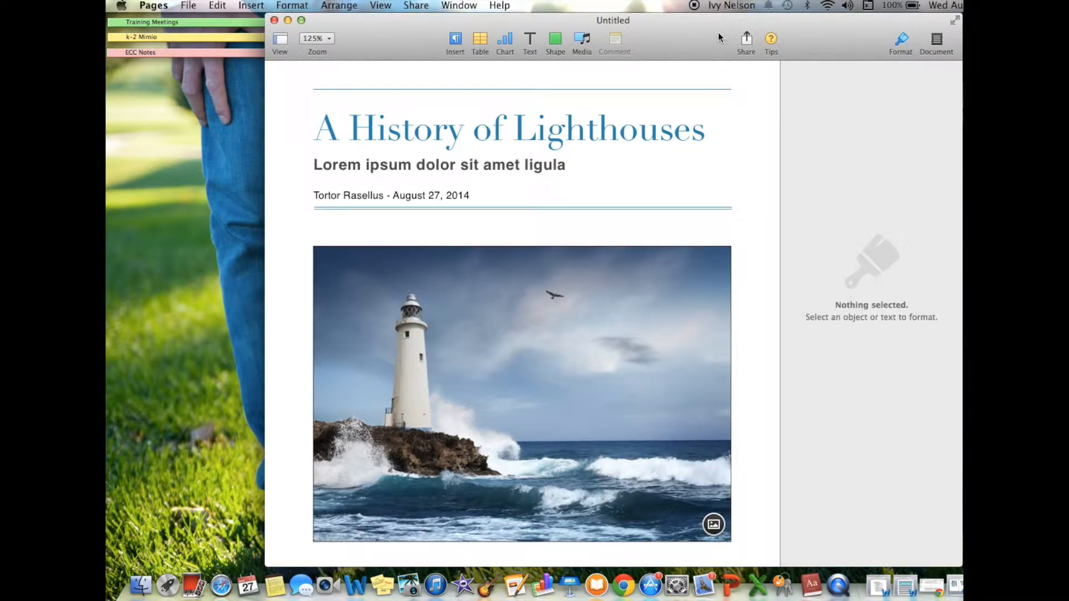
drag(718, 33, 671, 32)
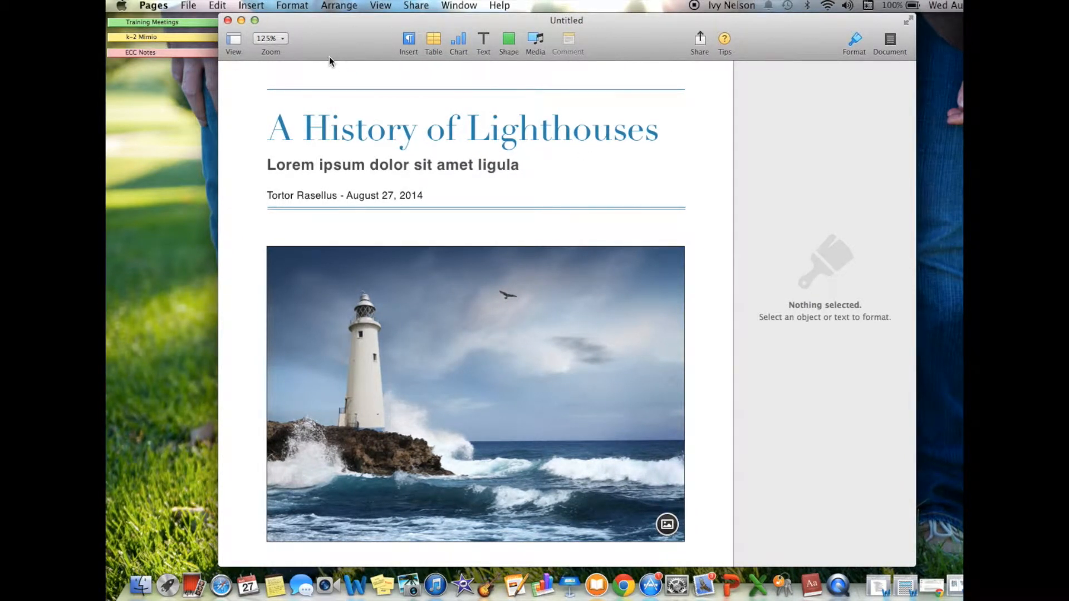
Step: Look over the zoom control and the list of elements that can be inserted into the document
click(283, 38)
click(284, 39)
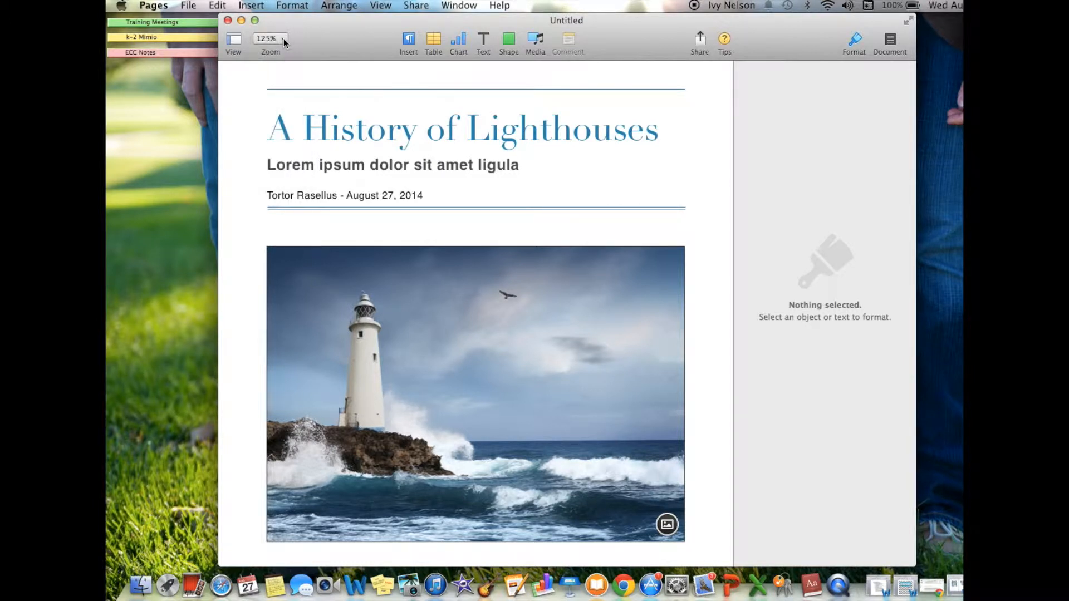
click(409, 39)
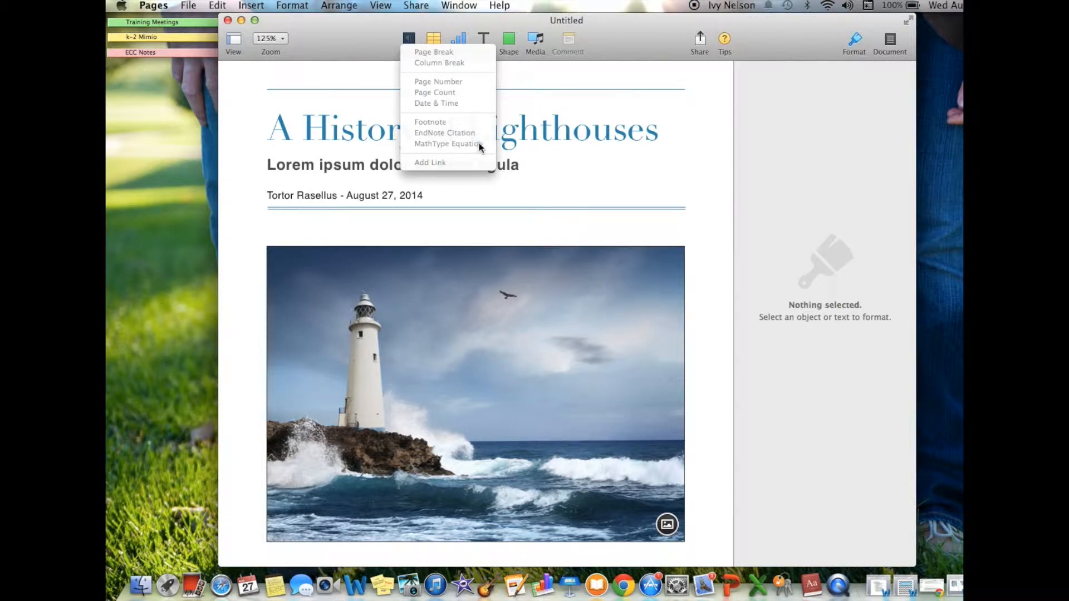
click(352, 106)
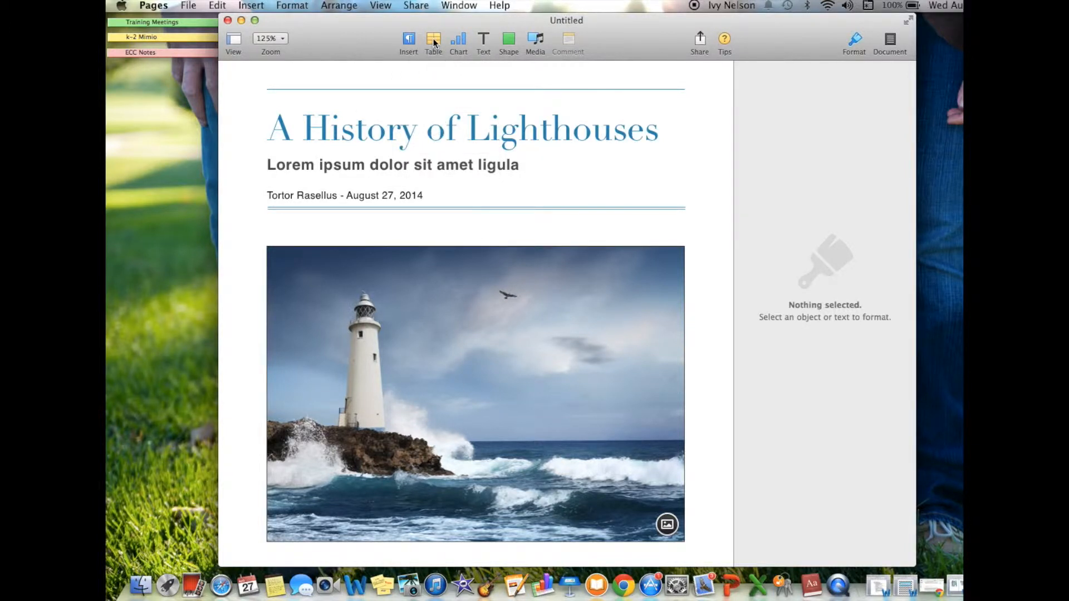
Step: Examine the available table styles and 2D chart types without inserting any
click(433, 42)
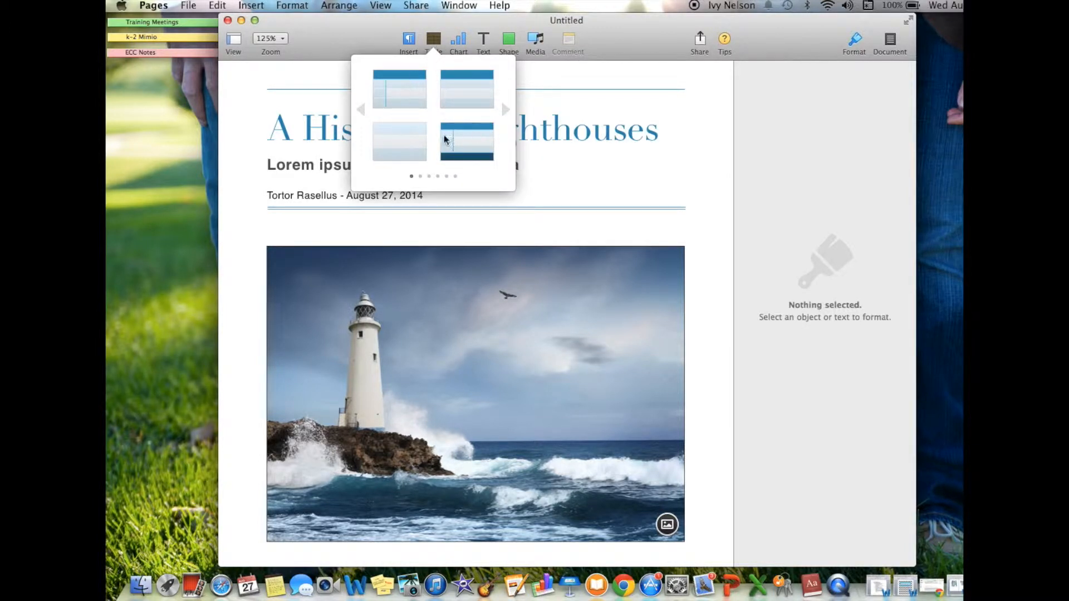
click(459, 40)
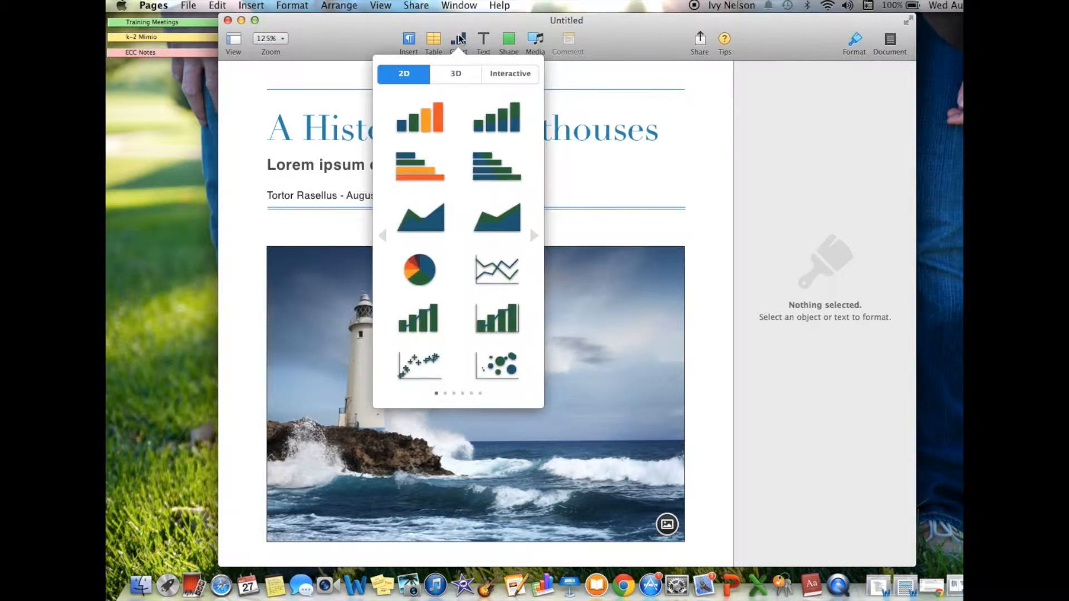
click(435, 40)
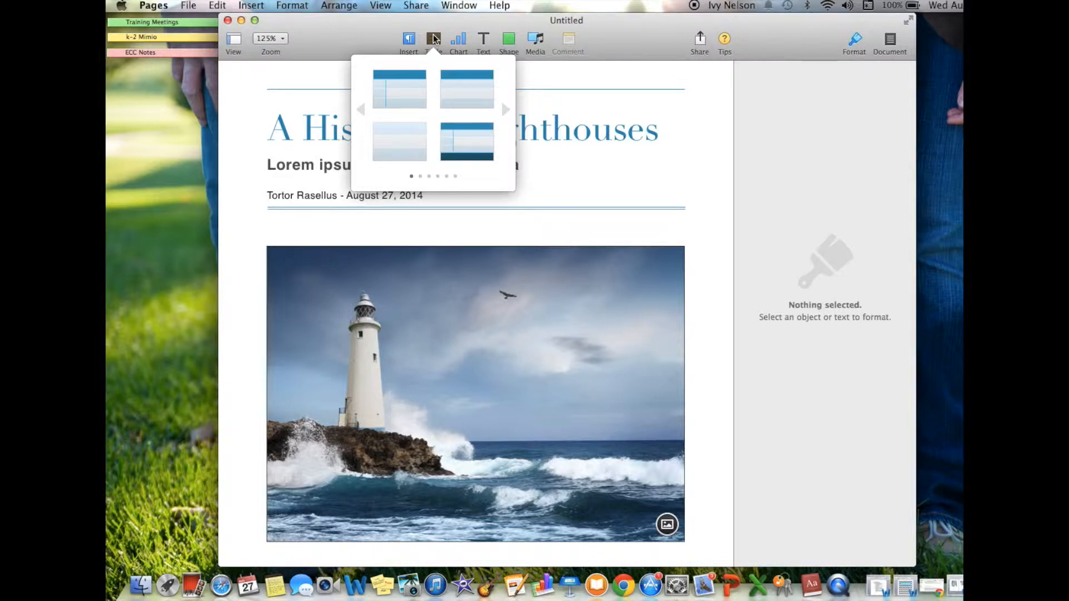
click(461, 43)
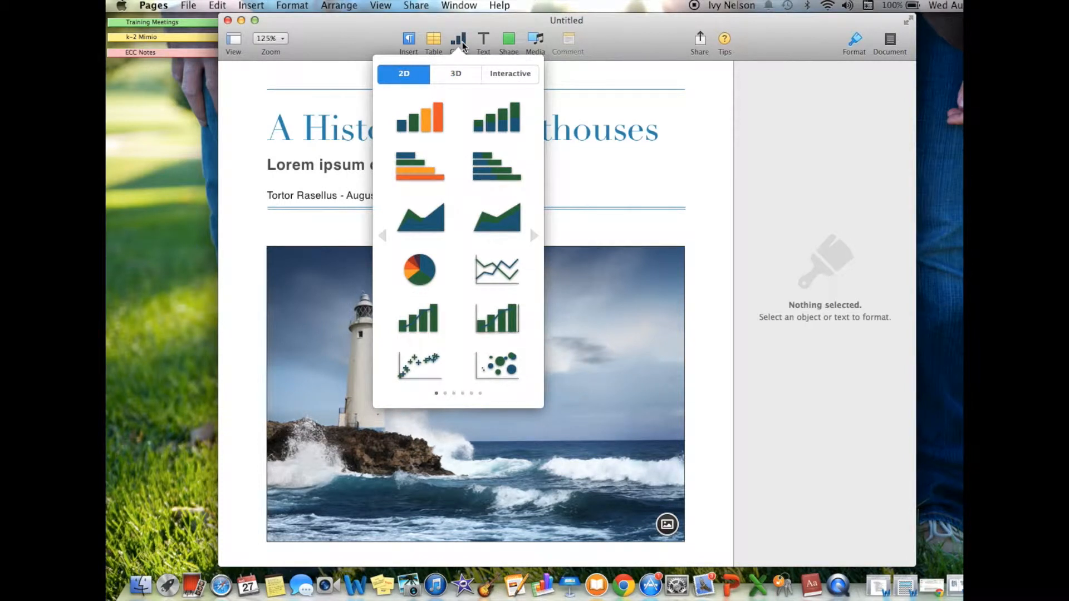
click(456, 35)
Step: Add a text box over the lighthouse photo and browse the available shape styles
click(483, 42)
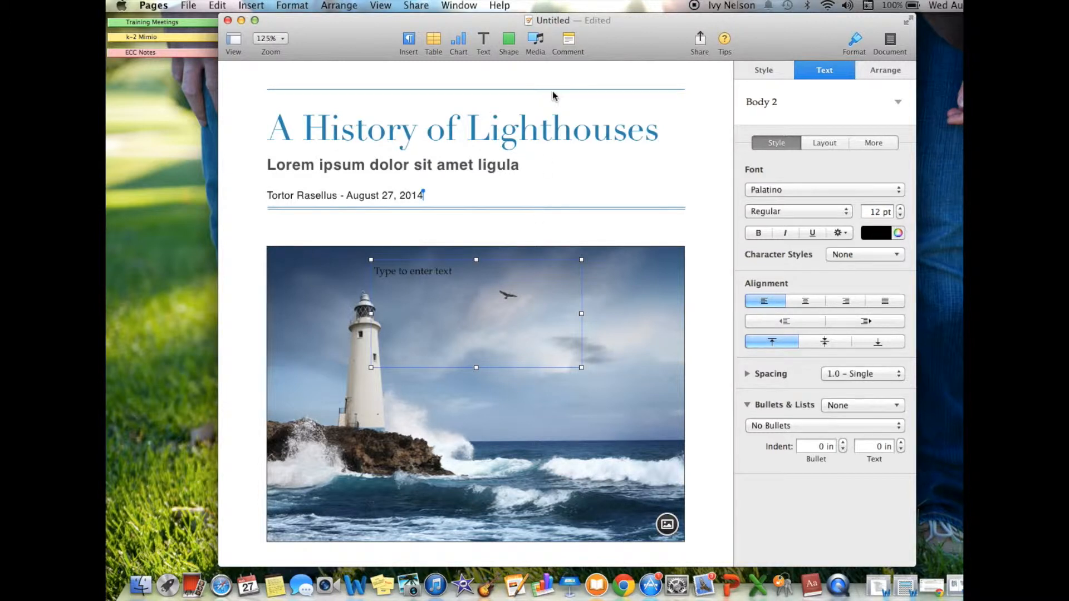
click(510, 40)
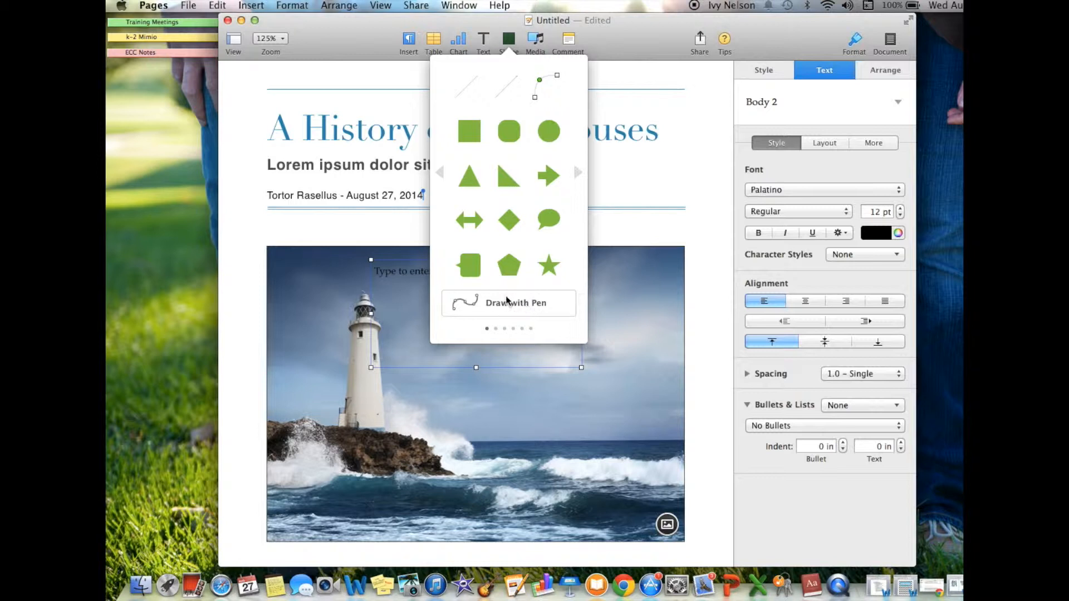
scroll(507, 207, left, 3)
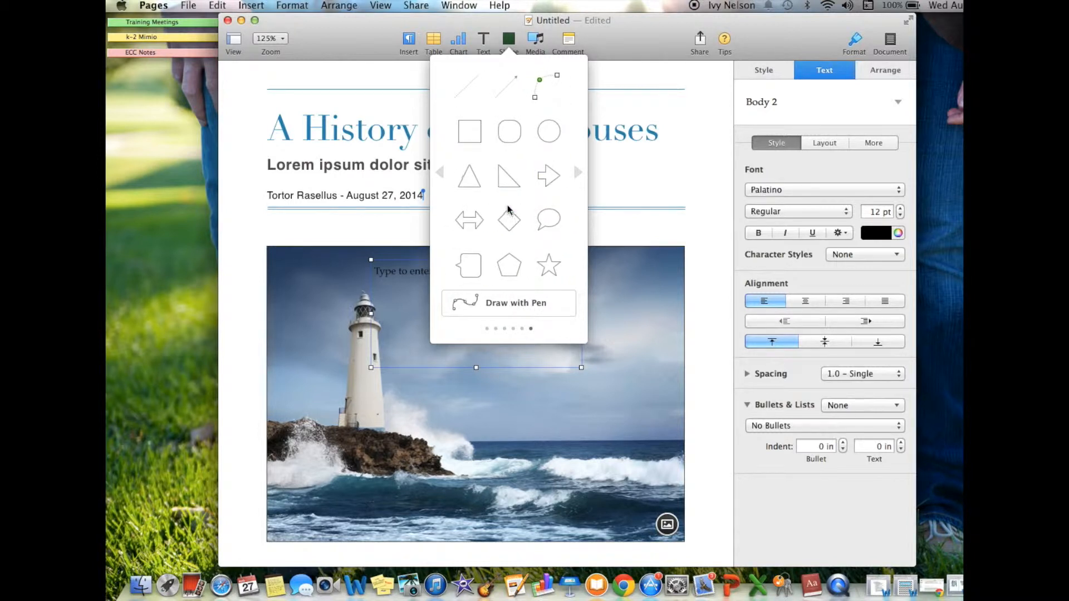
scroll(508, 208, left, 2)
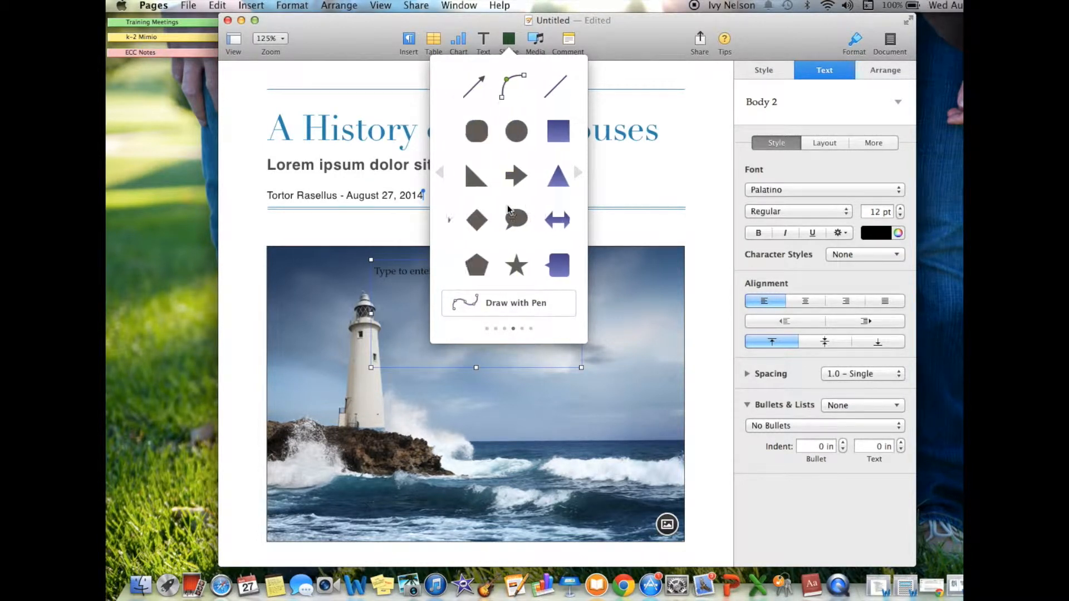
scroll(507, 209, right, 2)
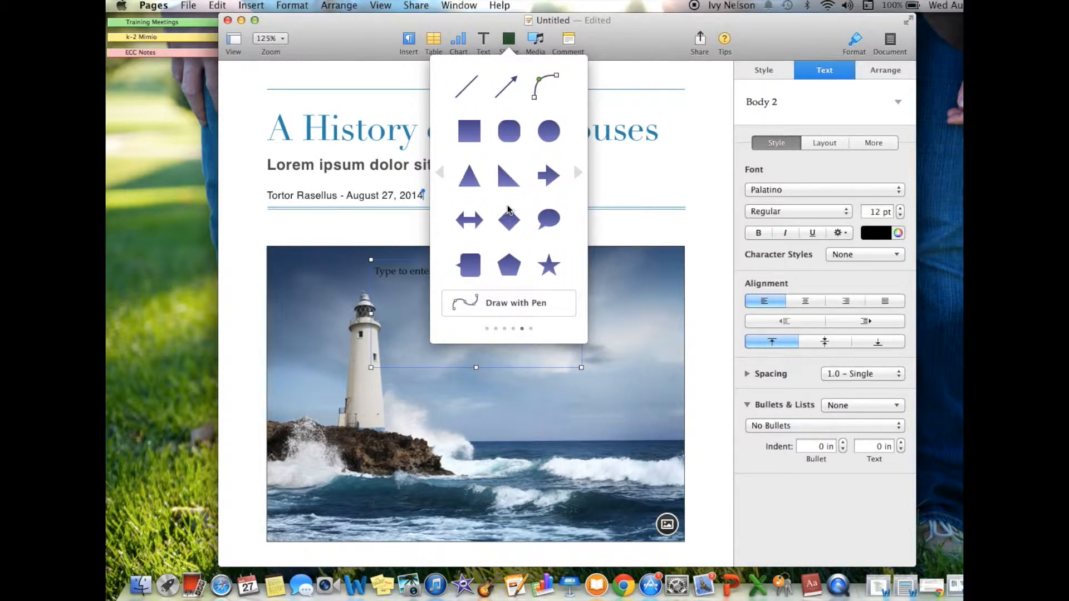
scroll(507, 209, left, 4)
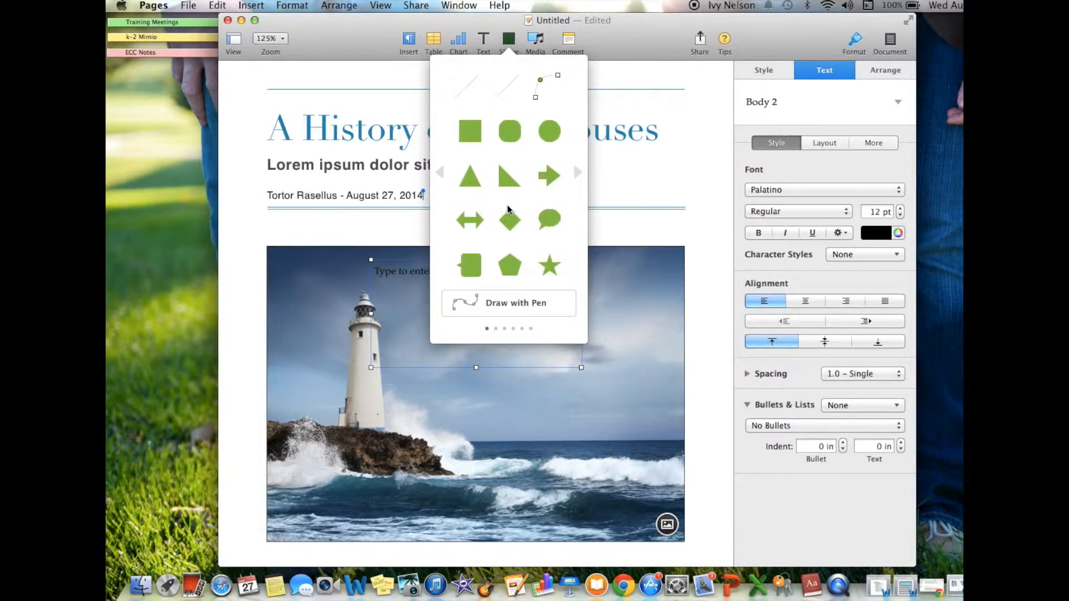
Step: Browse the photos, music and movies available for insertion as media
click(535, 40)
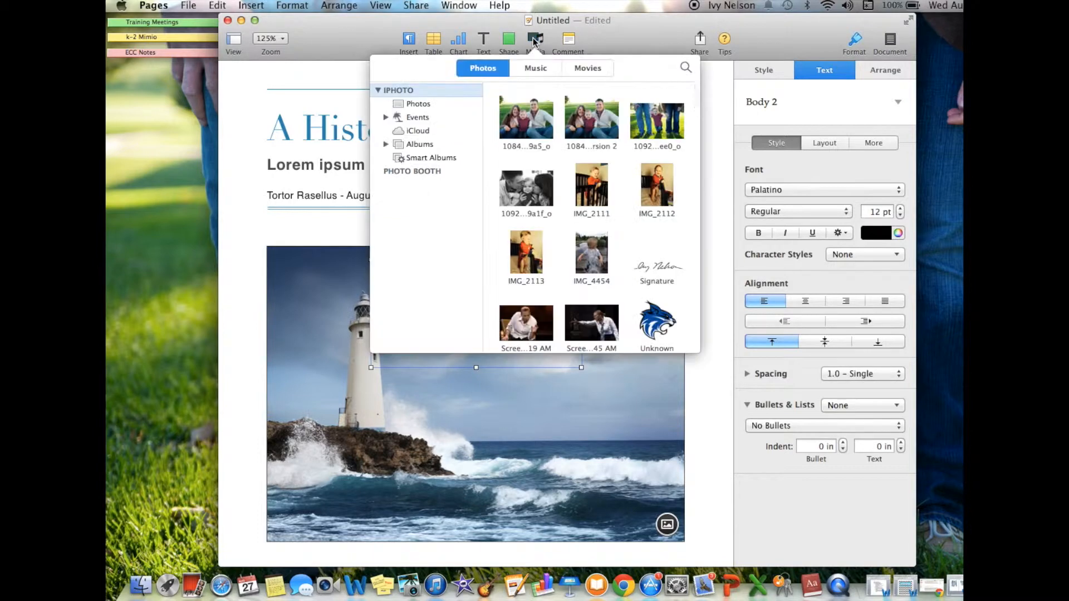
click(537, 67)
click(592, 71)
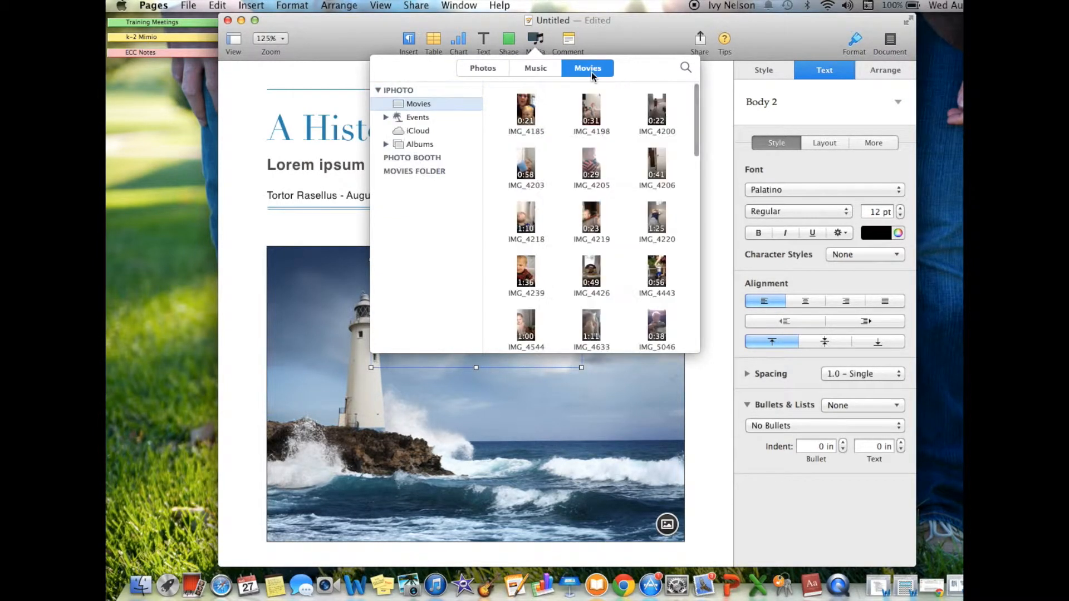
Step: Attach an empty comment to the text box on the lighthouse photo
click(568, 42)
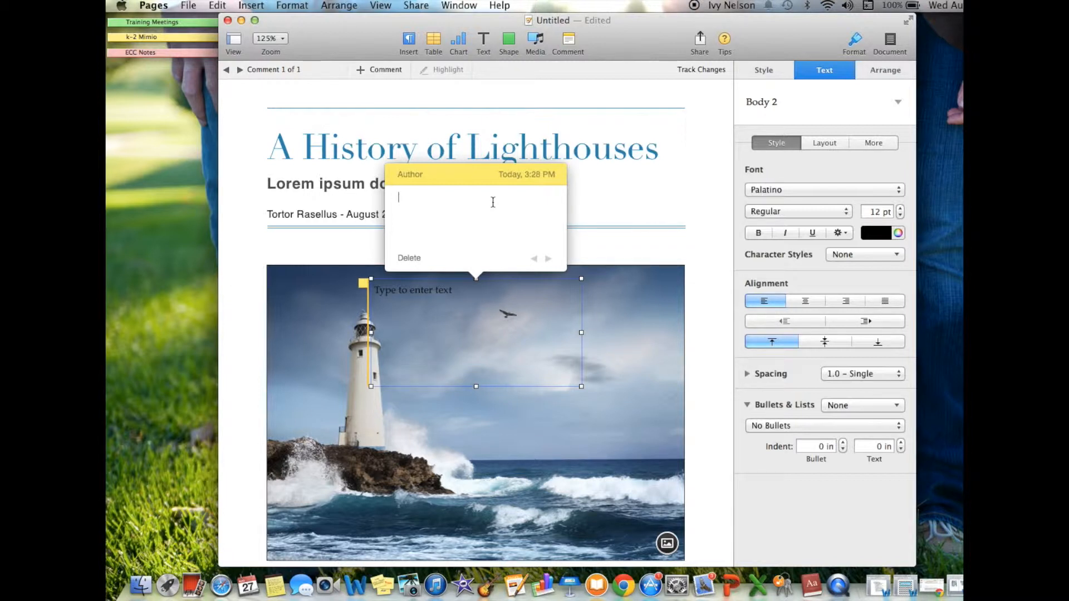
click(706, 185)
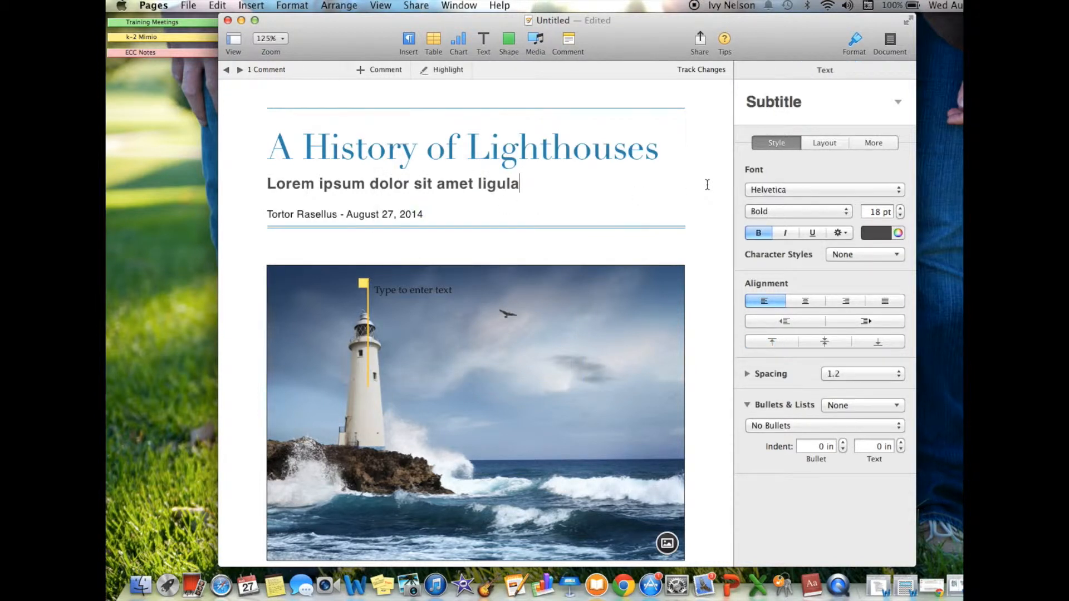
Step: Select the title "A History of Lighthouses", view its paragraph styles, and format it in red with the DIN Alternate font
triple_click(443, 149)
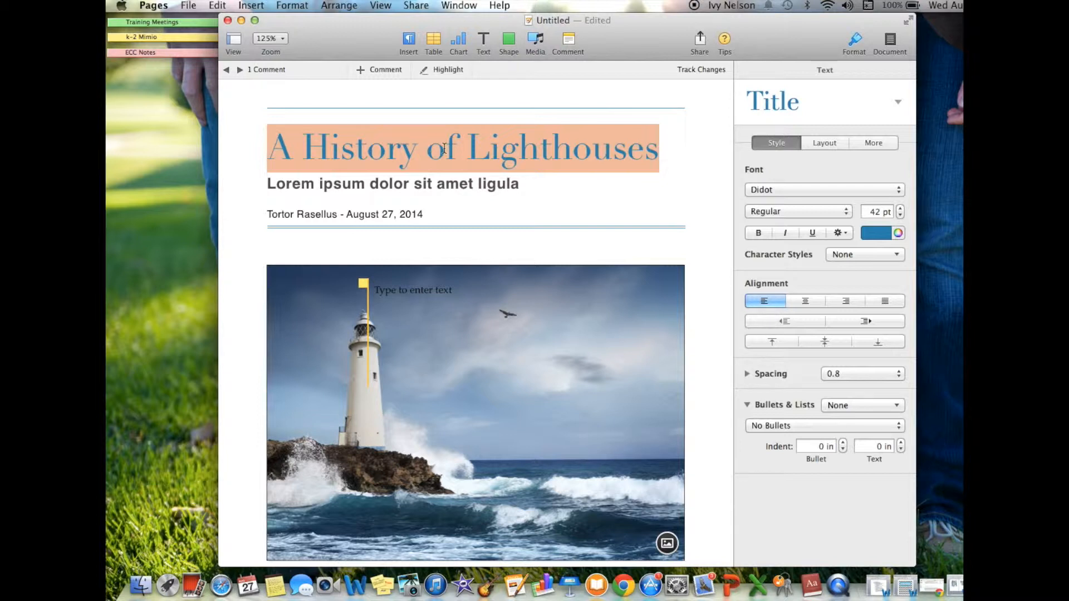
click(899, 102)
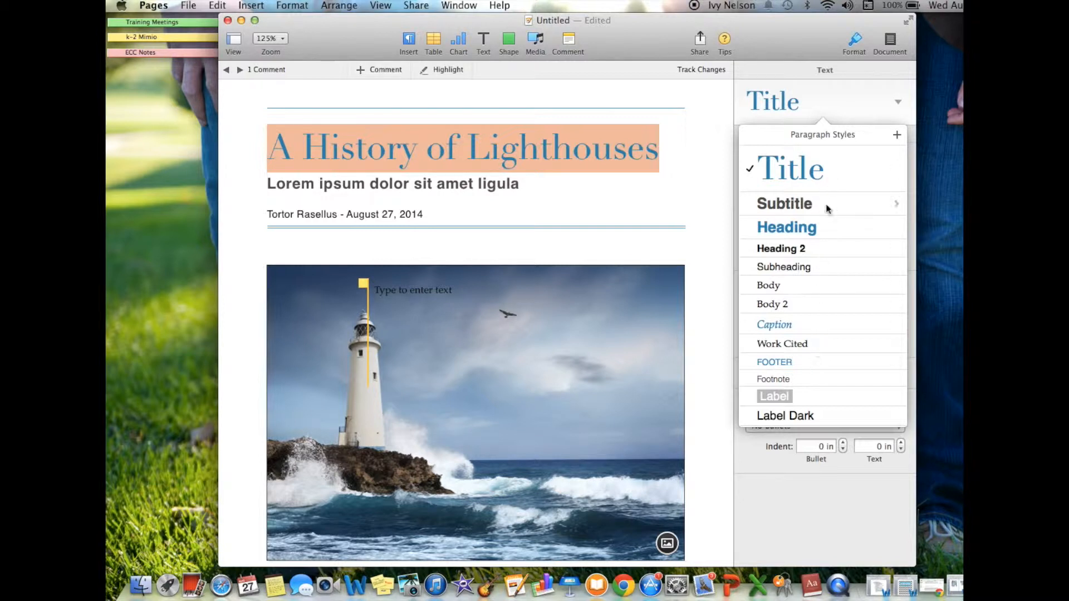
click(897, 103)
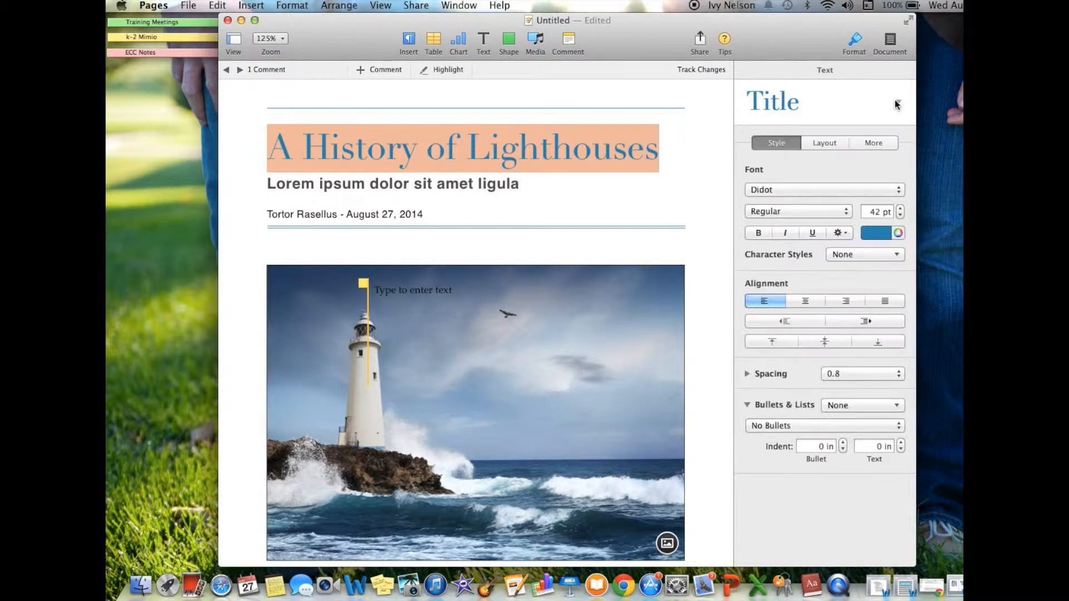
click(885, 233)
click(894, 274)
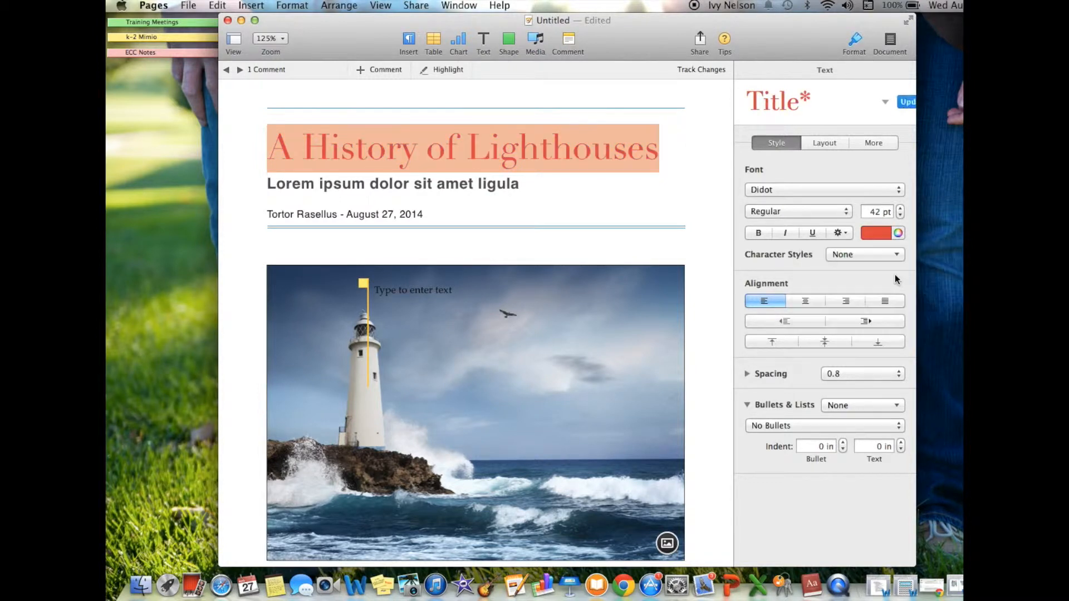
click(898, 190)
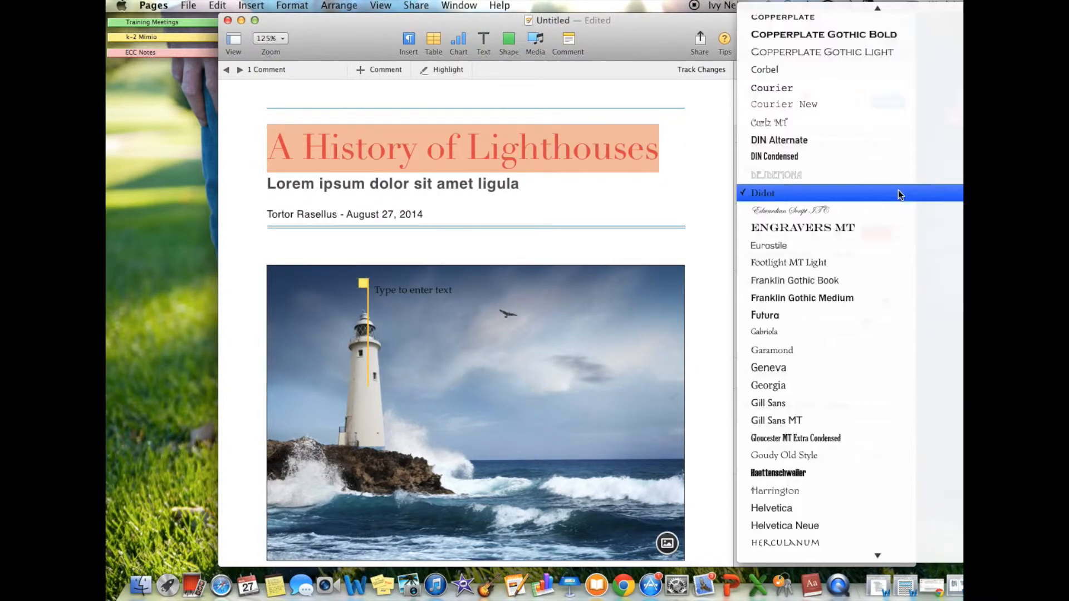
click(885, 143)
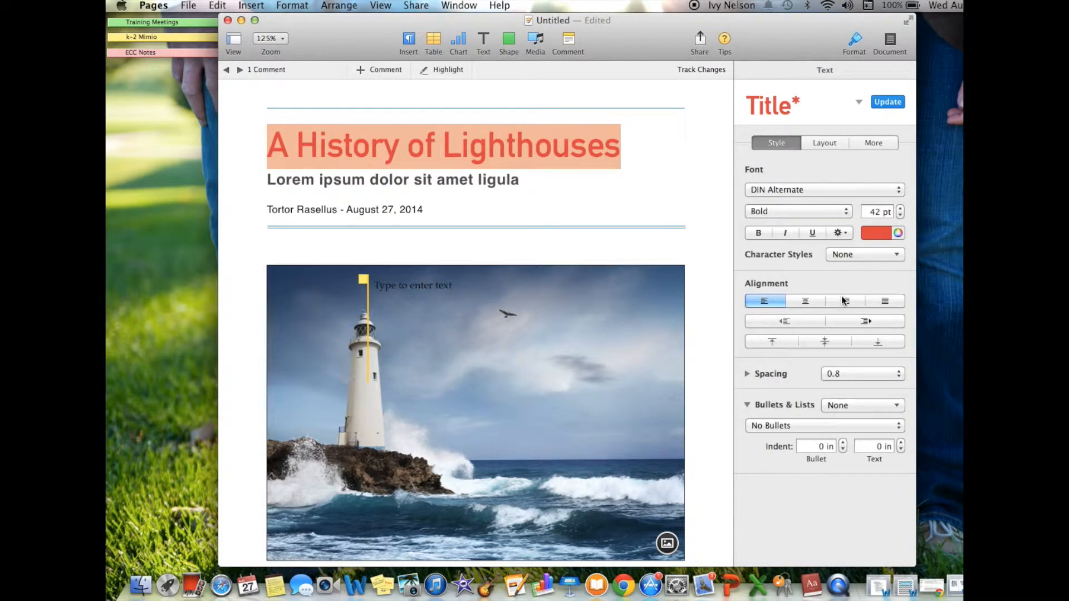
Step: View the advanced character options for the title and expand the spacing settings for the author and date line
click(846, 235)
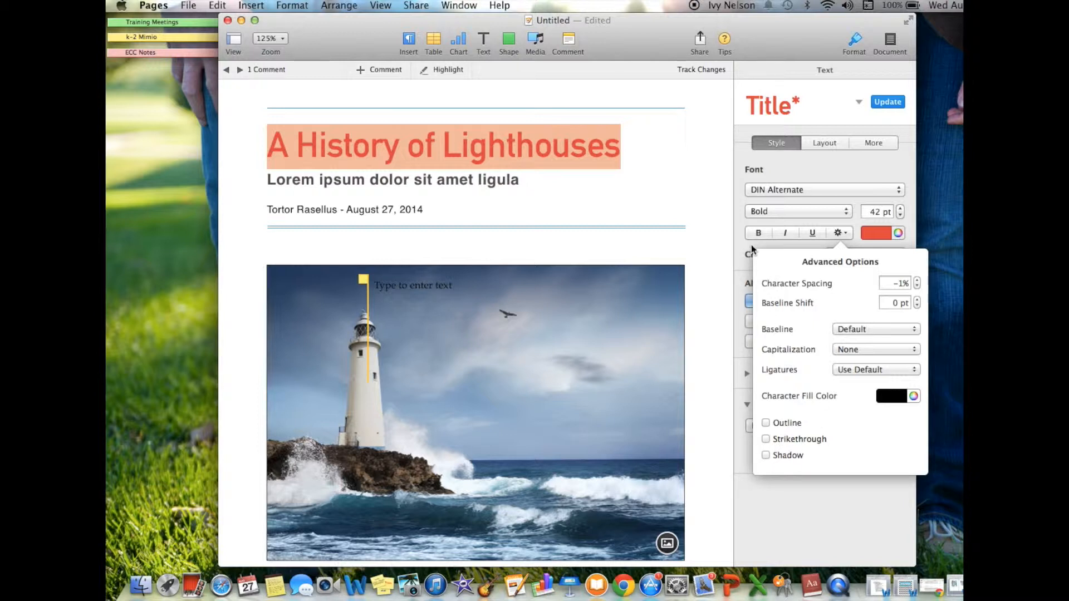
click(727, 204)
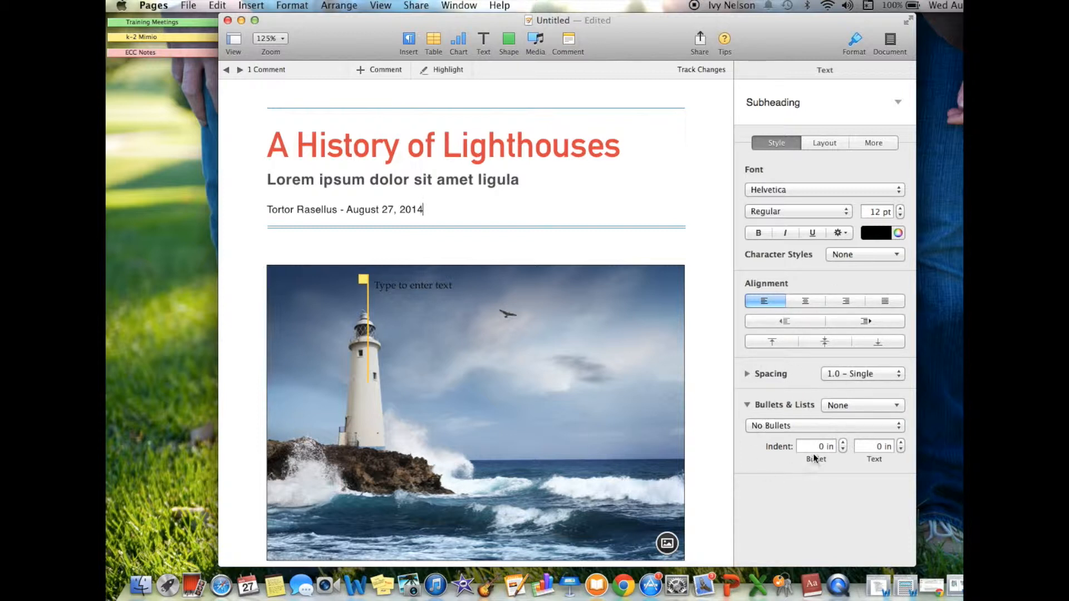
click(748, 374)
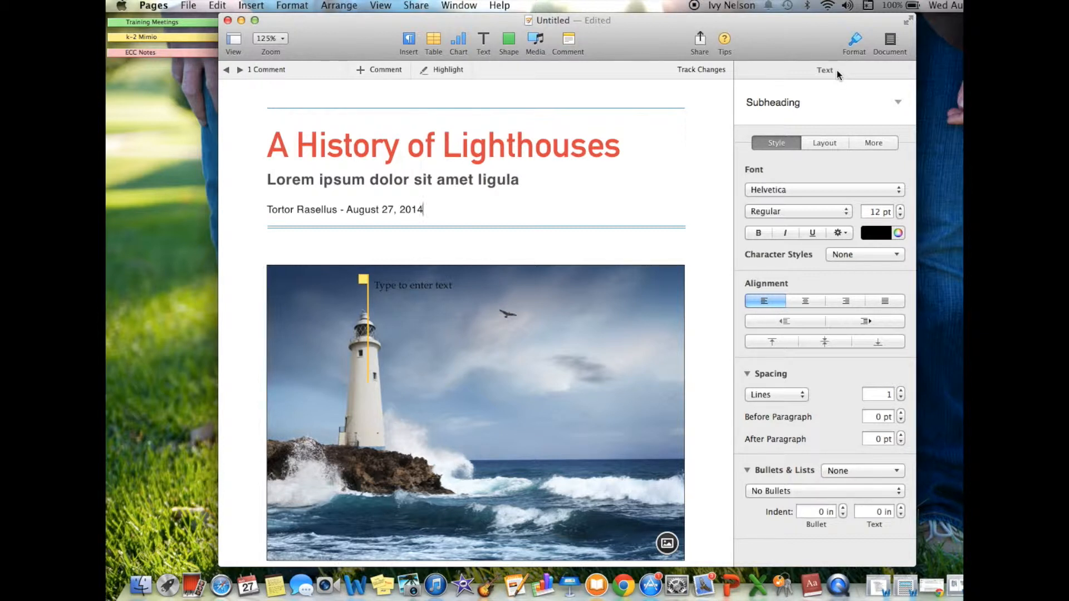
Step: Review the document's paper, orientation and margin settings and the section's header, footer and page numbering options
click(890, 40)
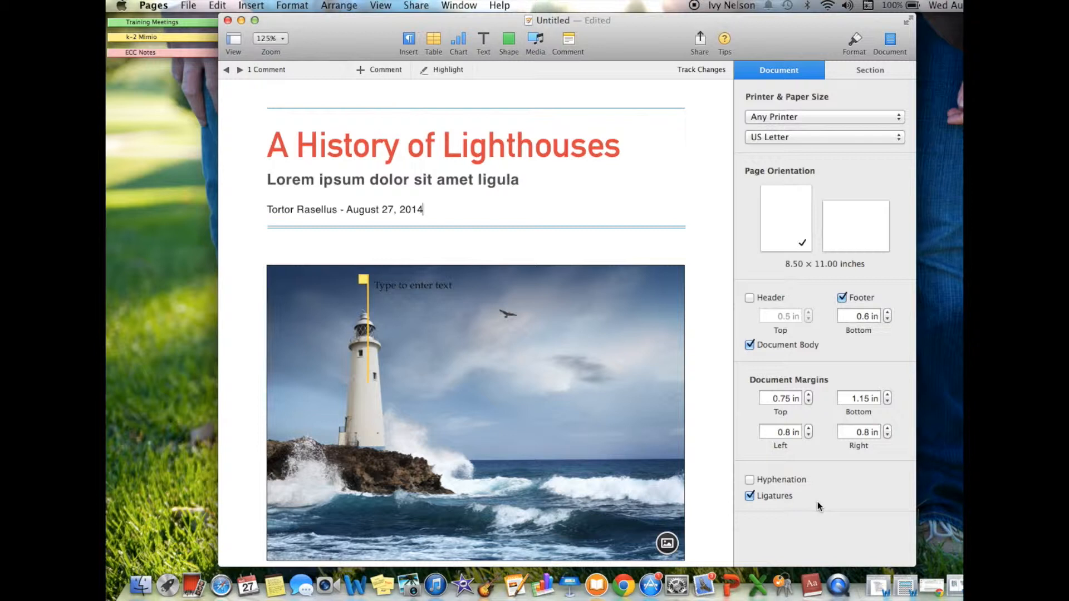
click(869, 71)
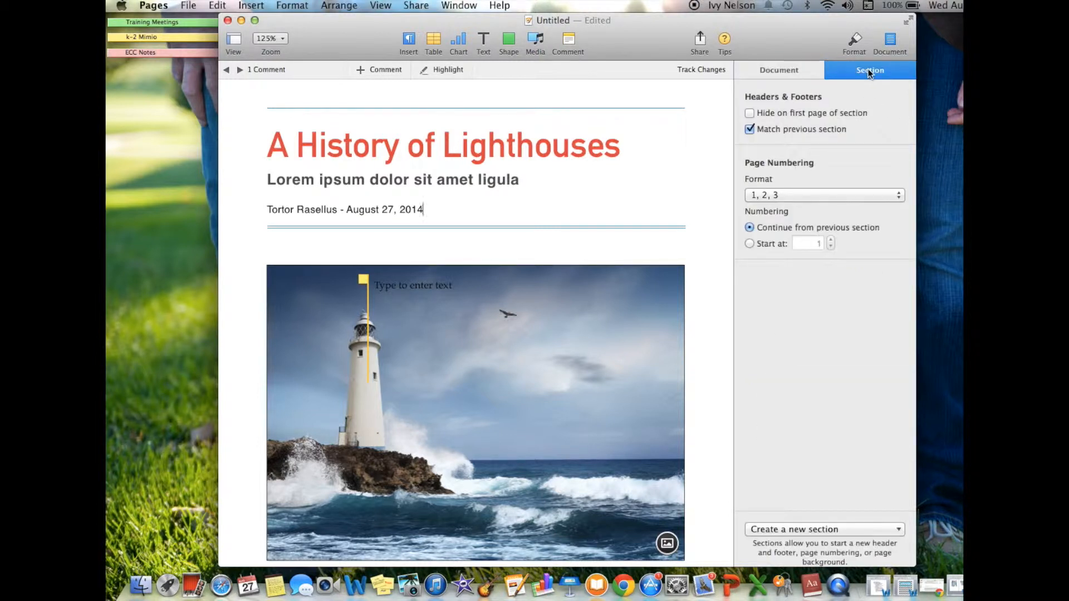
click(800, 72)
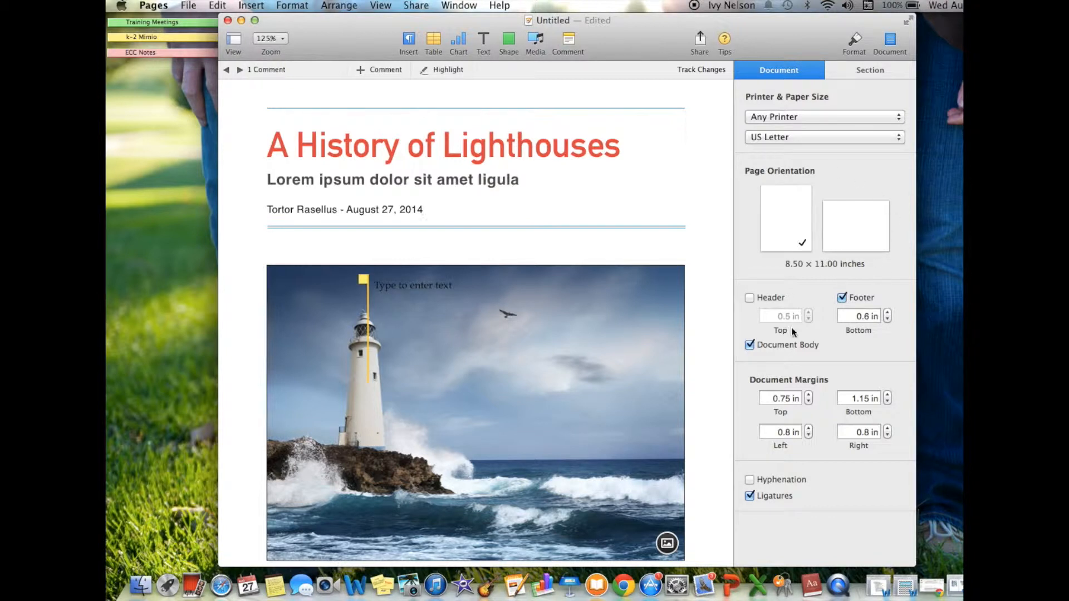
Step: Review the author and date line's layout settings and its pagination, hyphenation and ligature options
click(853, 44)
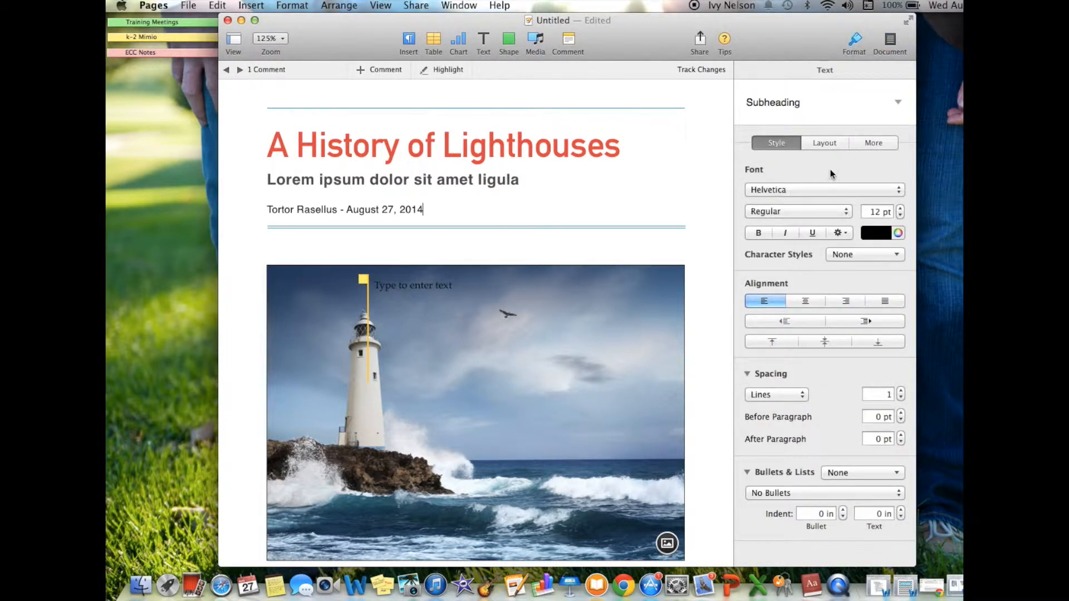
click(823, 144)
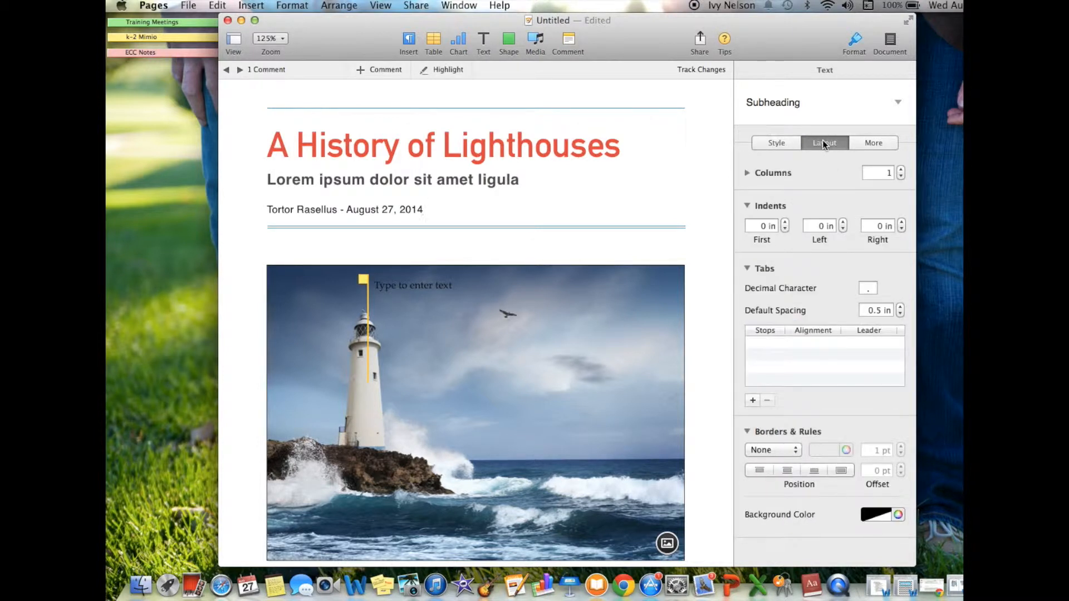
click(873, 143)
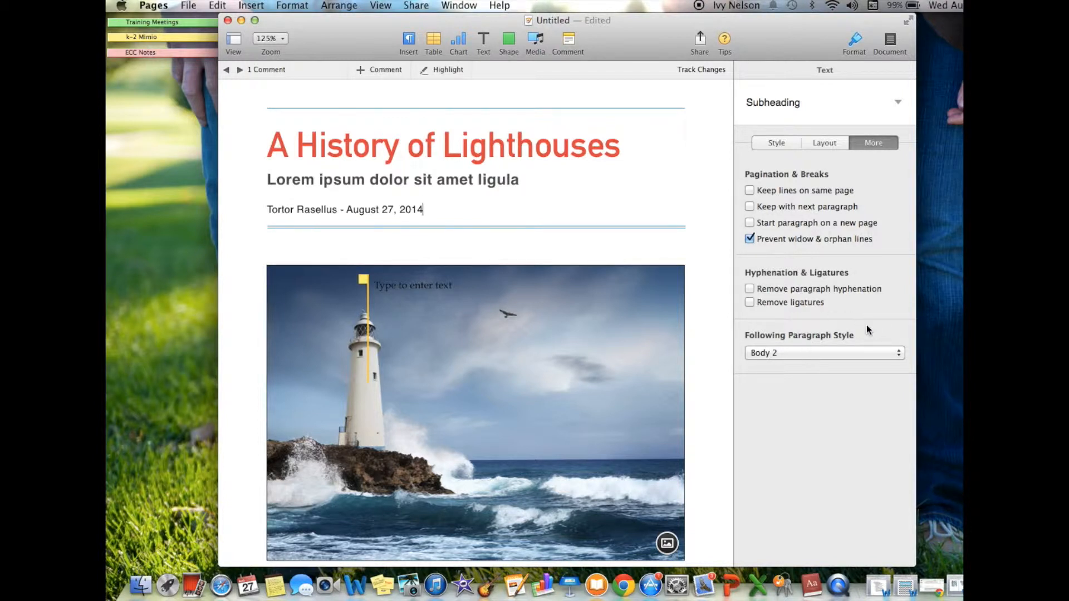
click(783, 143)
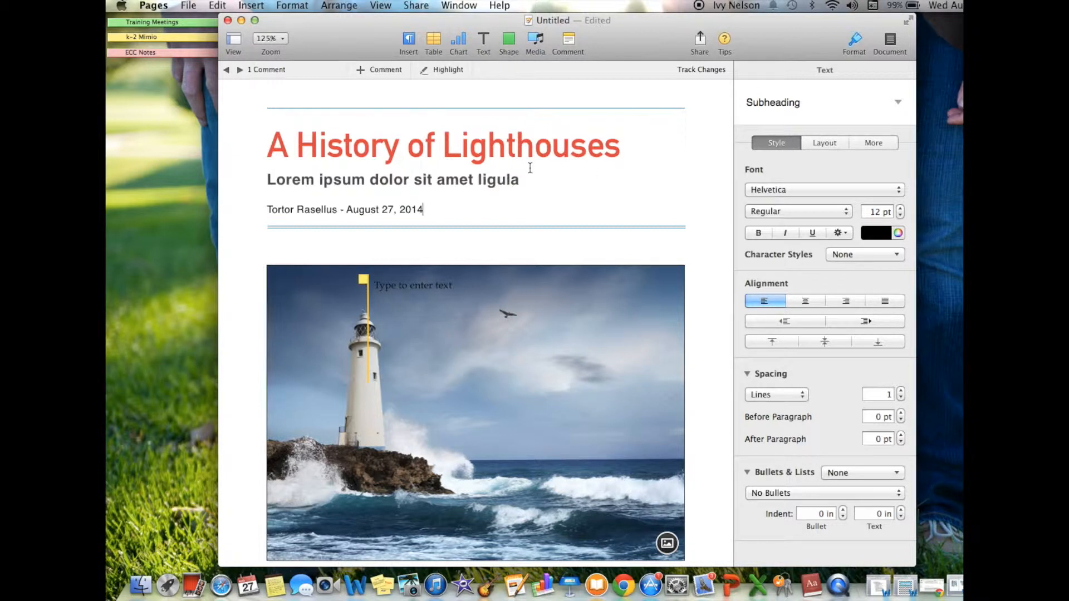
Step: Delete the empty text box and its comment from the lighthouse photo on the first page
scroll(529, 167, down, 2)
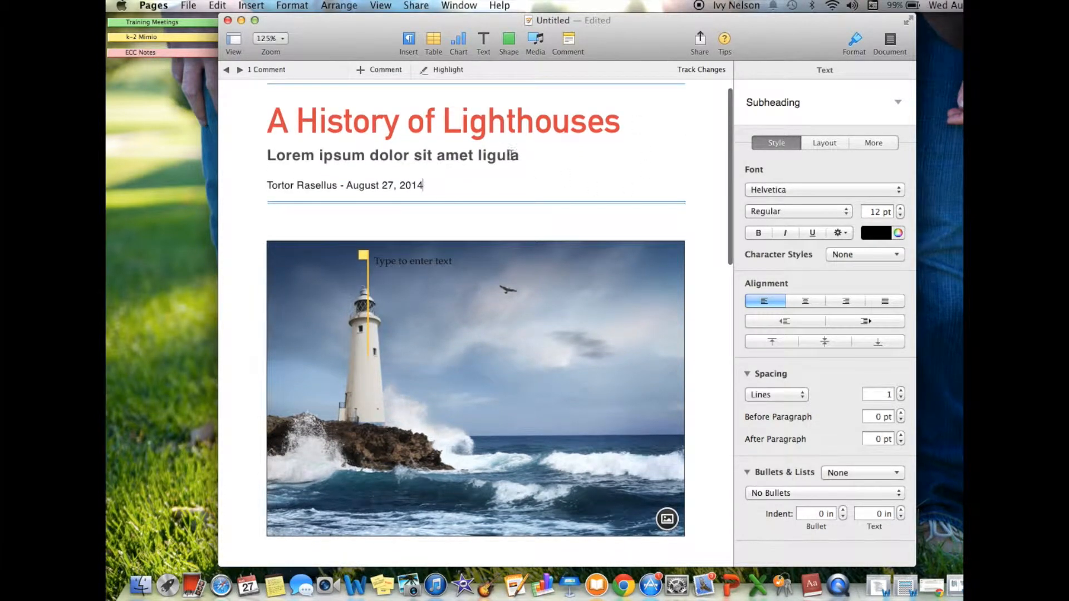
scroll(501, 136, up, 2)
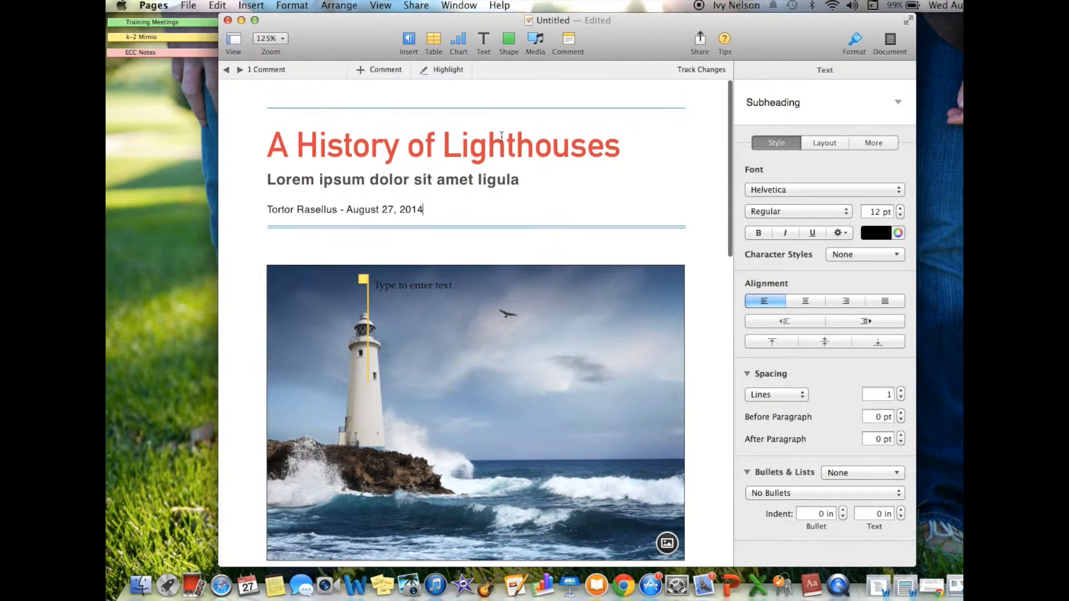
click(530, 278)
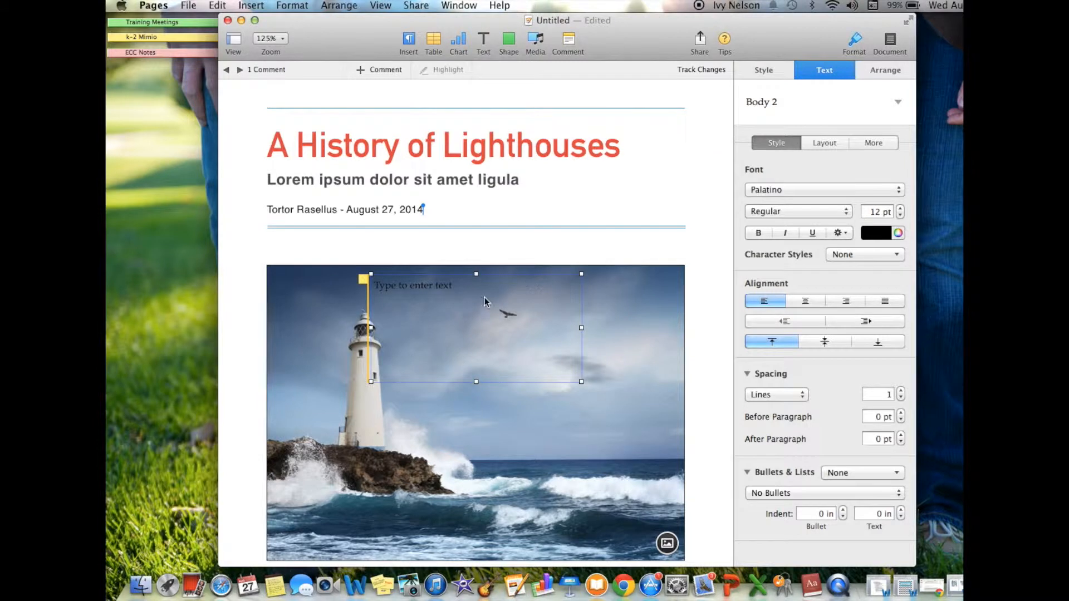
key(BackSpace)
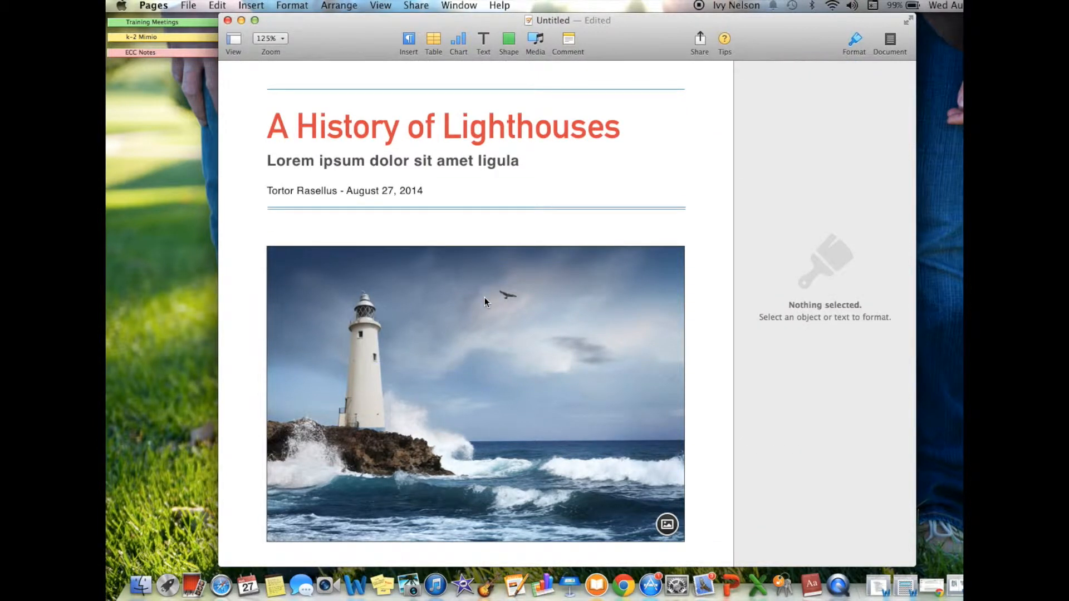
Step: Select the large lighthouse photo, browse its image styles, and save its current look as a new image style
click(663, 287)
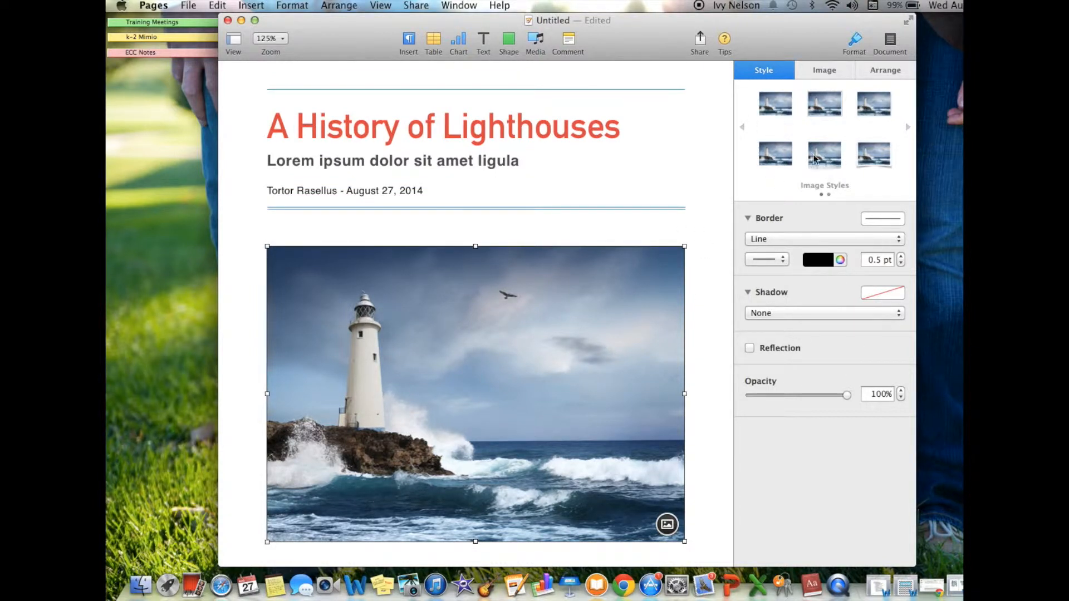
scroll(799, 129, right, 3)
scroll(799, 129, right, 2)
scroll(799, 128, left, 3)
scroll(798, 129, left, 3)
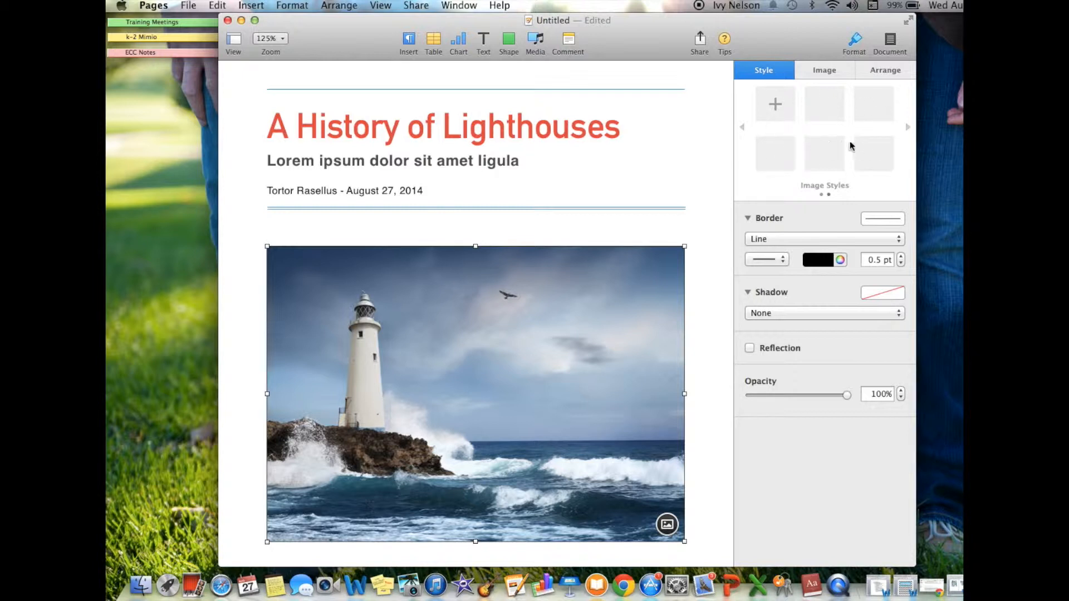
click(775, 105)
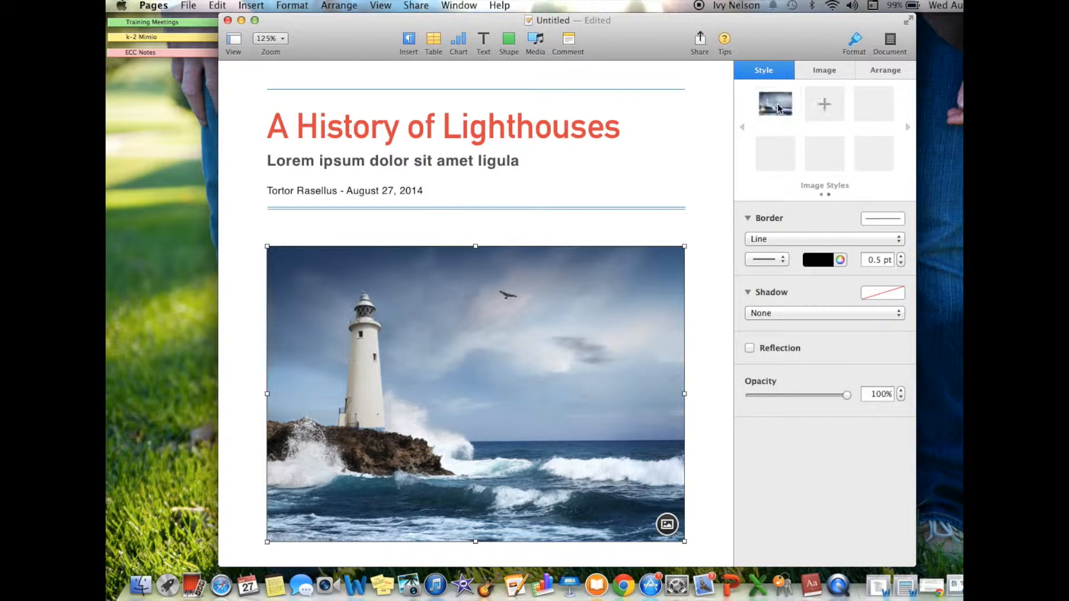
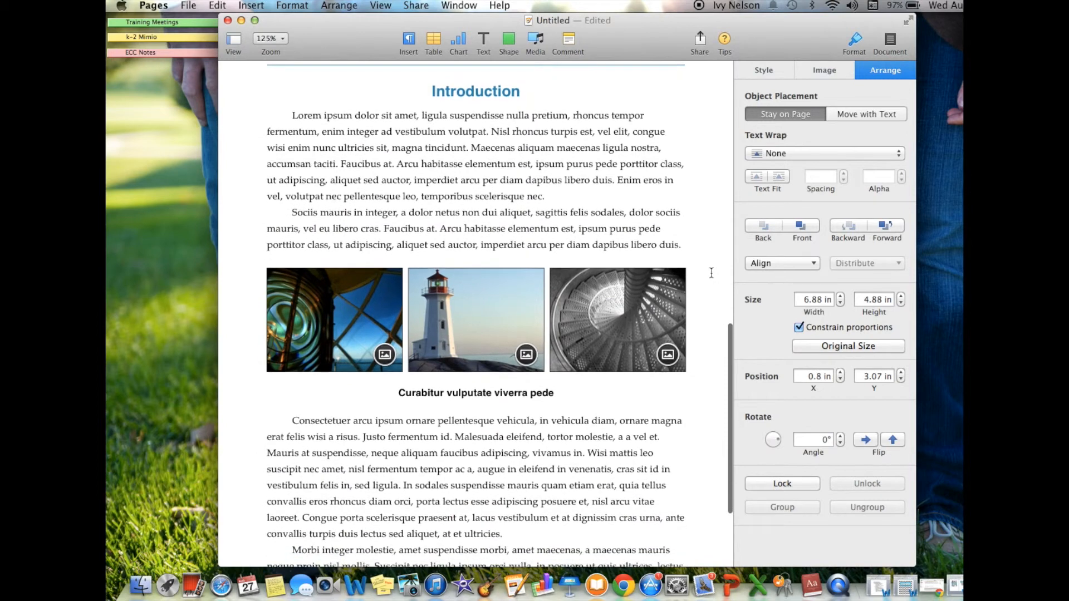
Step: Insert the iPhoto movie IMG_4206 on the Introduction page and shrink it to about 1.41 by 2.51 in
scroll(711, 274, up, 5)
scroll(711, 273, down, 2)
scroll(711, 273, down, 2)
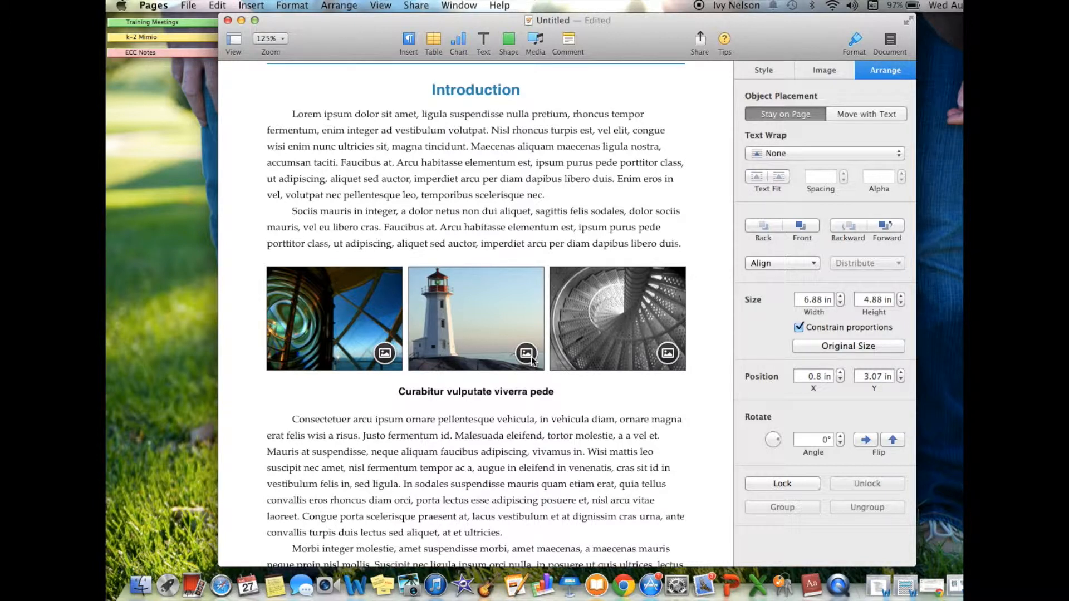
click(480, 306)
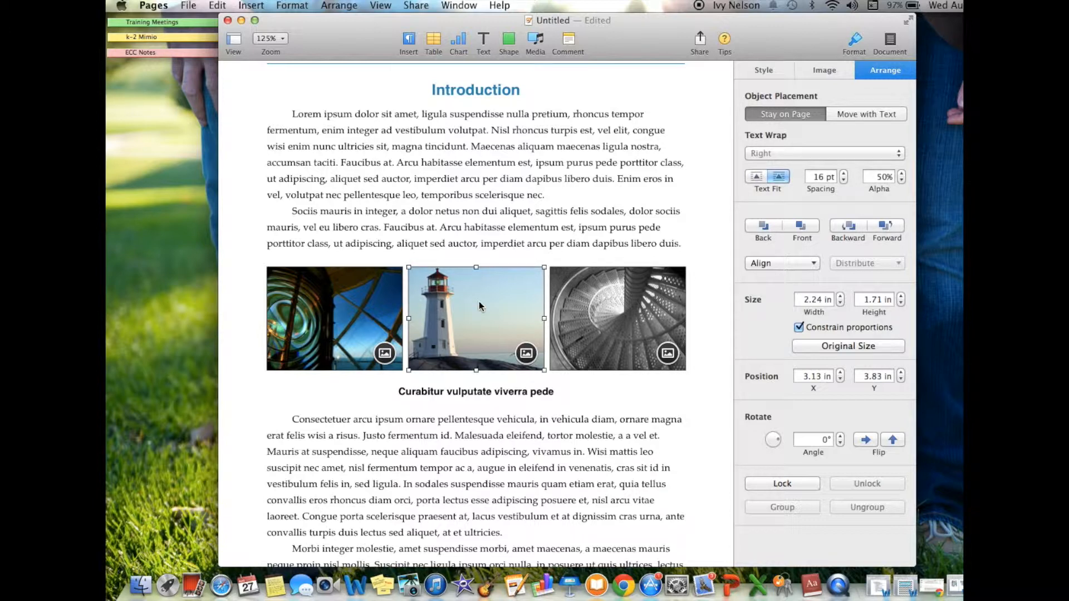
click(540, 42)
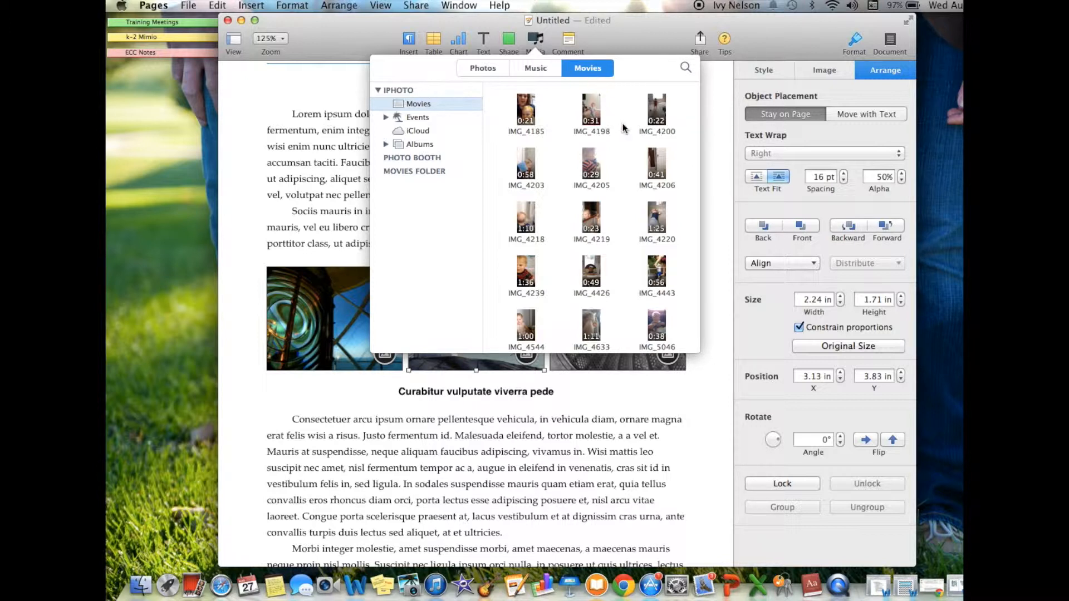
click(657, 170)
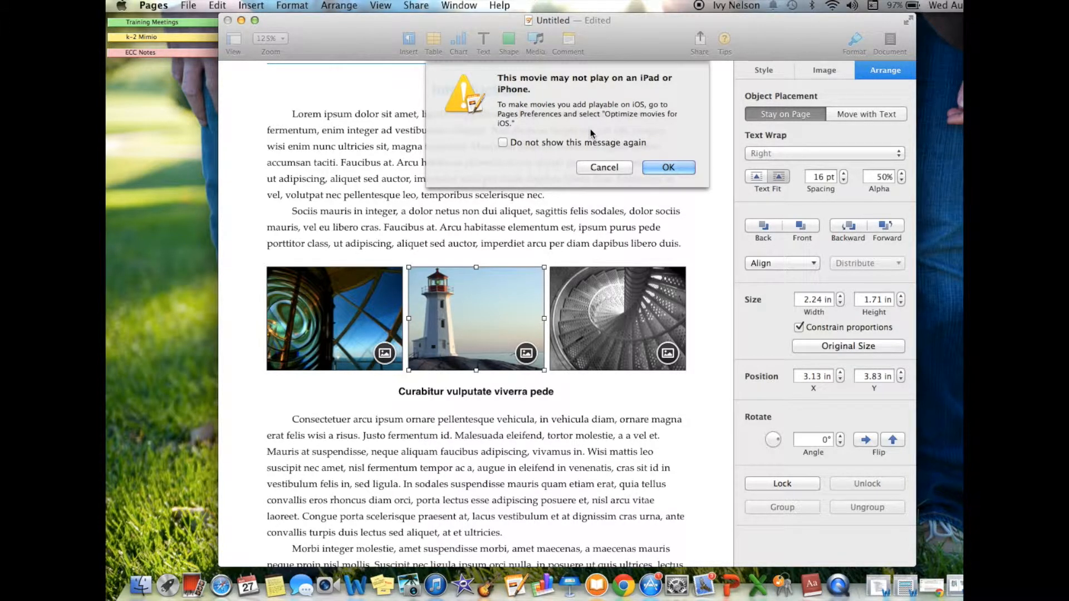
click(663, 167)
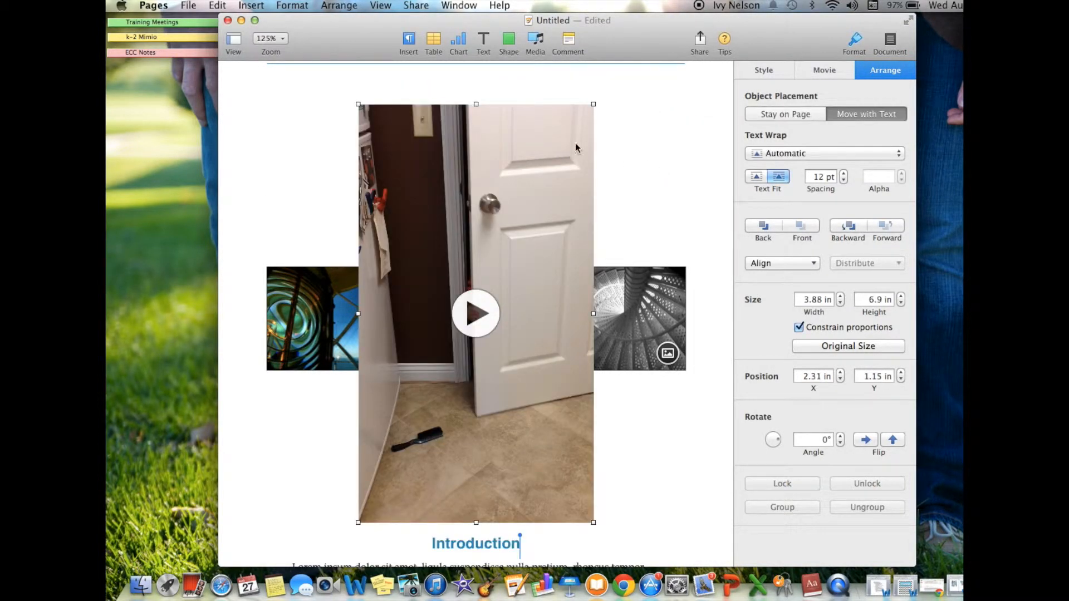
drag(593, 103, 439, 366)
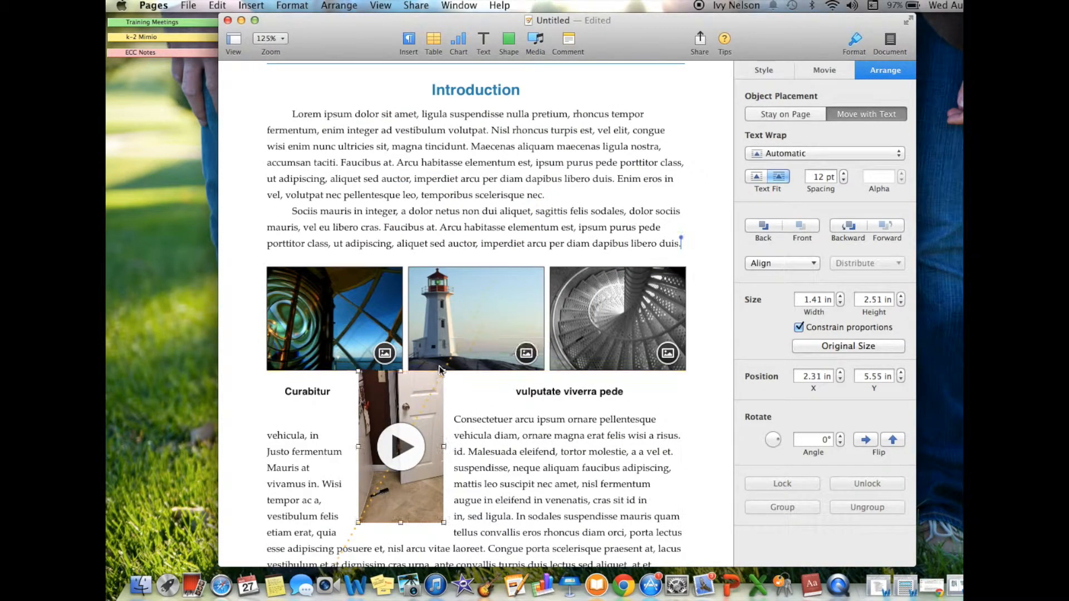
Step: Delete the middle lighthouse photo under the Introduction and move the movie into its place at about x 3.54 in, y 3.61 in
click(490, 321)
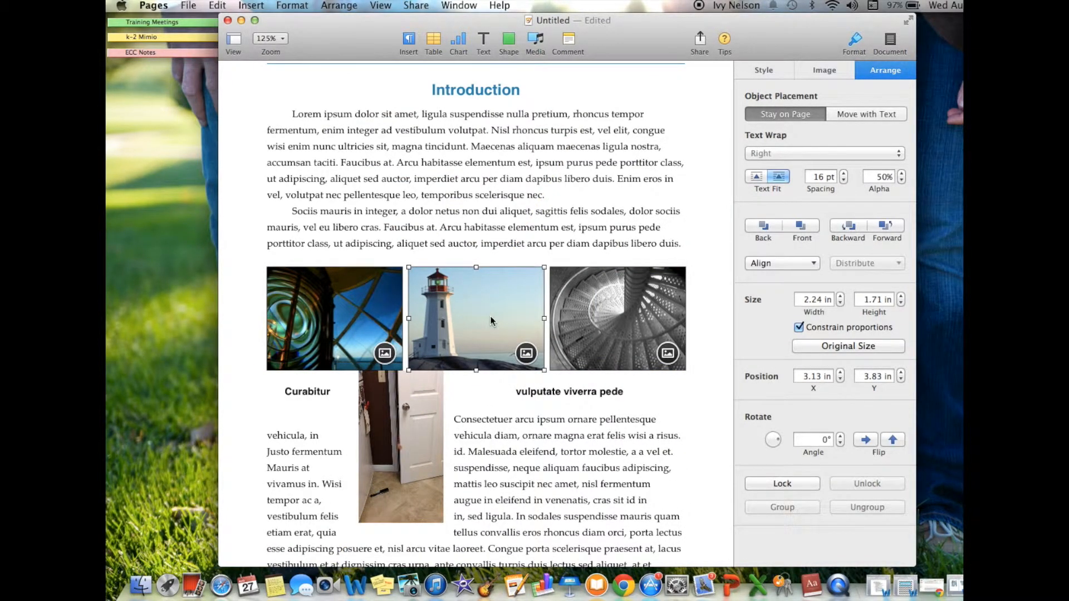
key(Delete)
drag(426, 422, 504, 306)
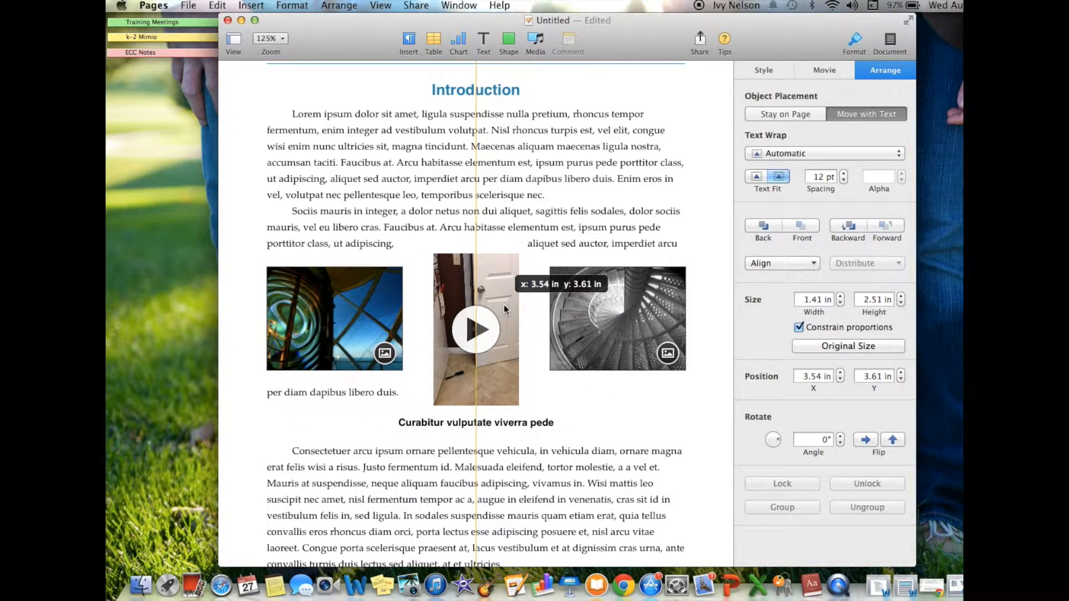
drag(503, 305, 503, 305)
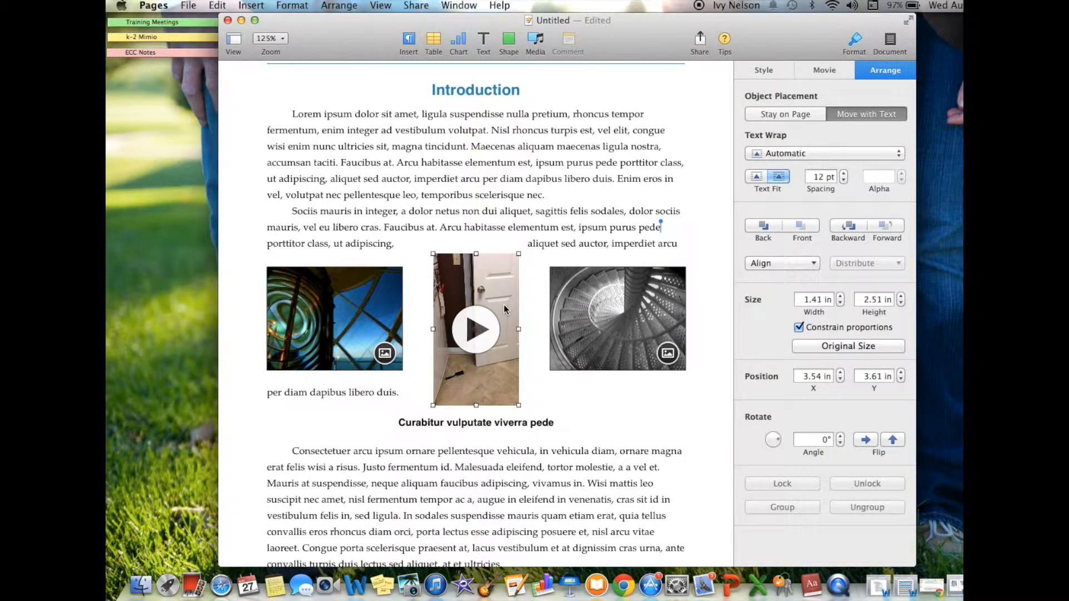
click(709, 375)
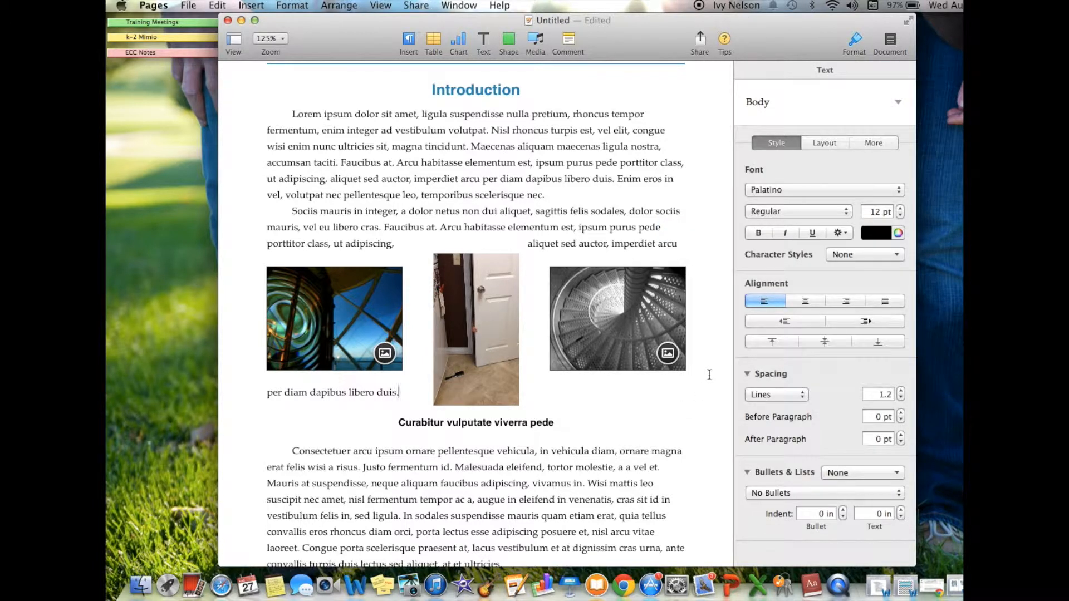
Step: Play and pause the movie between the two photos on page 2, and look through the pages around it
scroll(710, 375, down, 10)
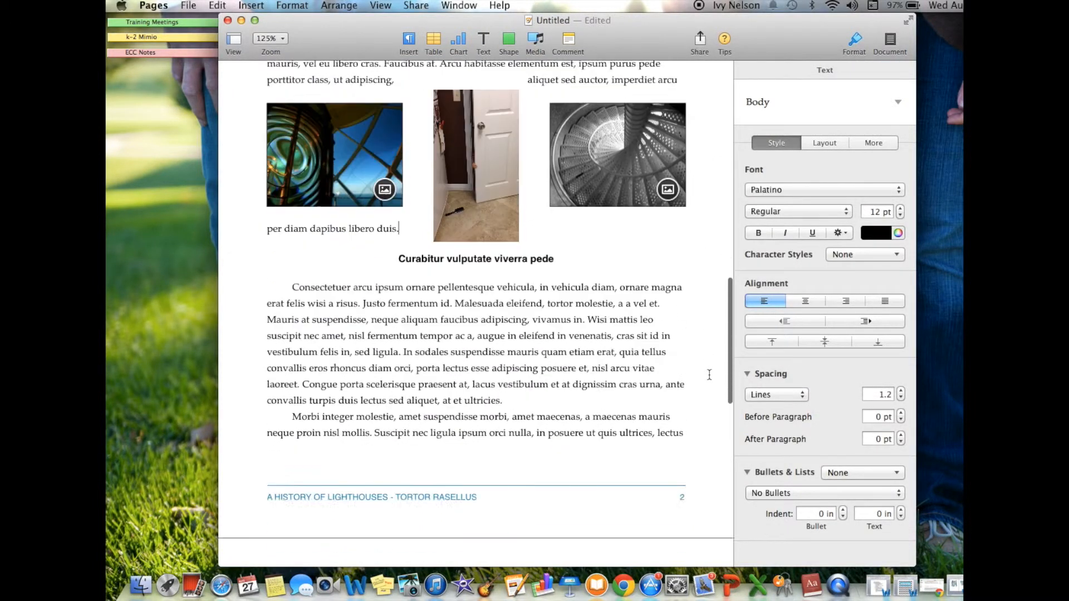
scroll(709, 375, up, 5)
scroll(709, 375, up, 4)
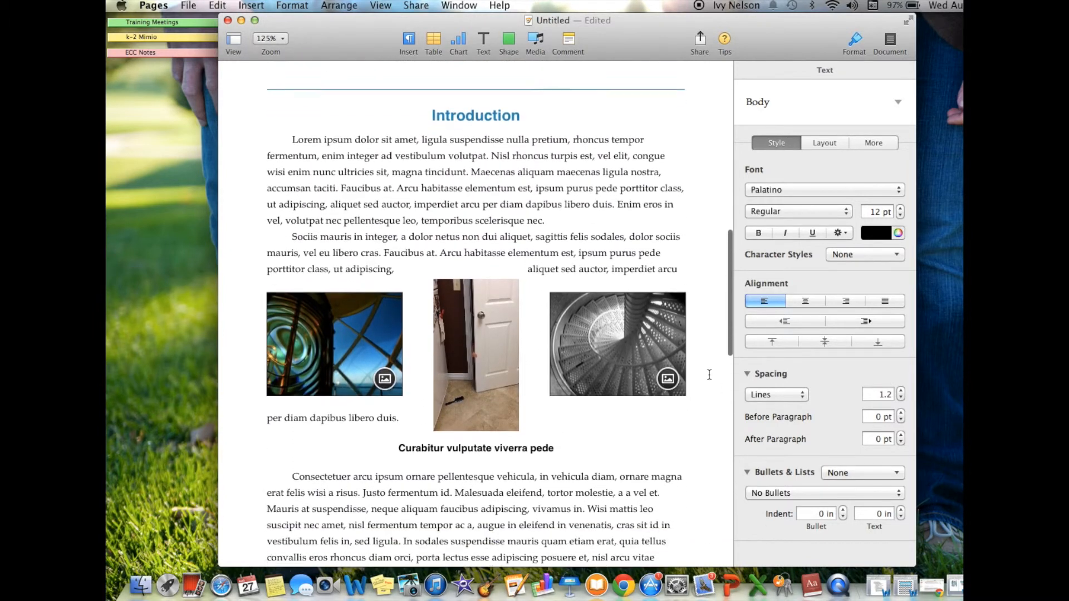
scroll(709, 374, up, 1)
scroll(709, 374, down, 1)
scroll(709, 374, down, 1)
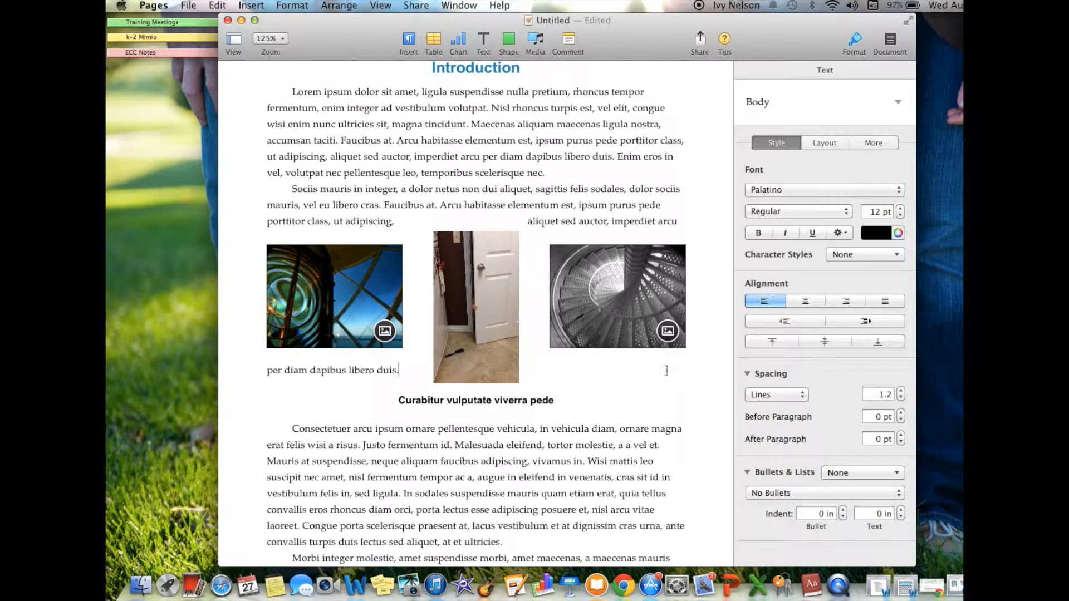
click(473, 305)
click(476, 308)
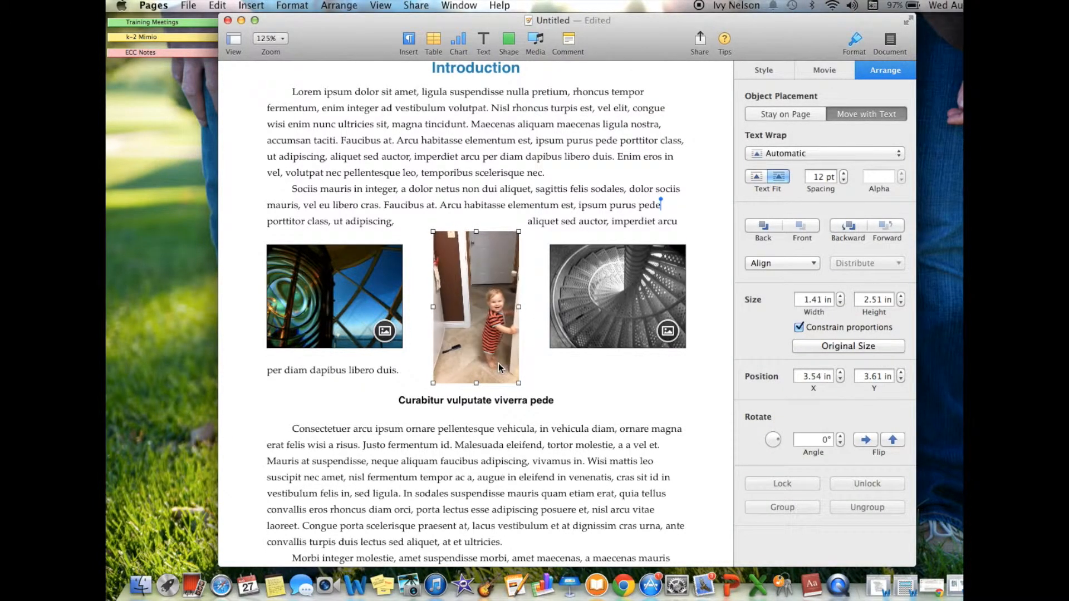
click(478, 313)
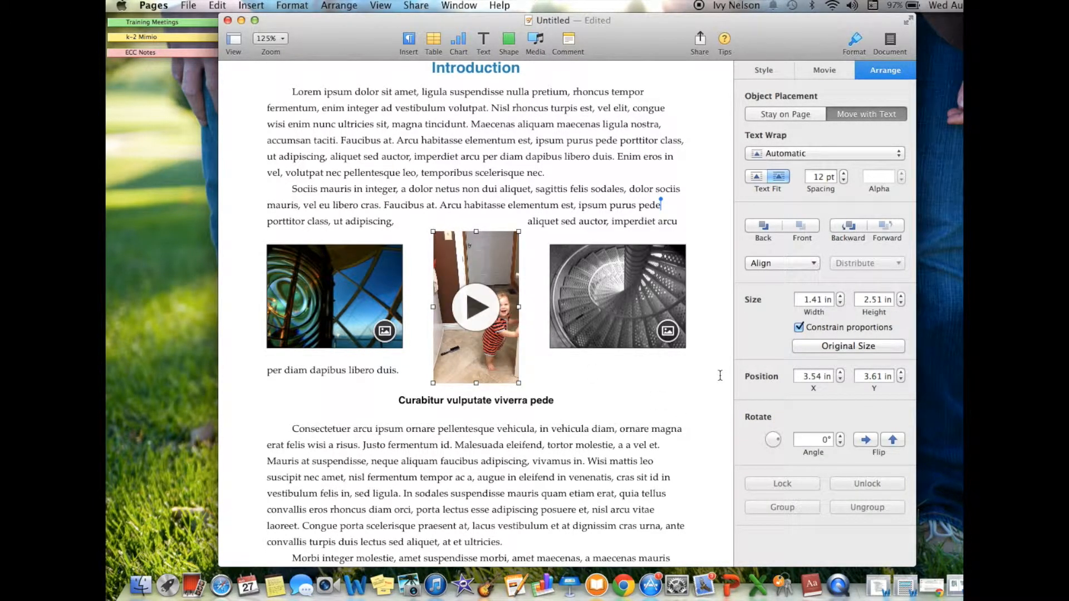
scroll(720, 375, down, 6)
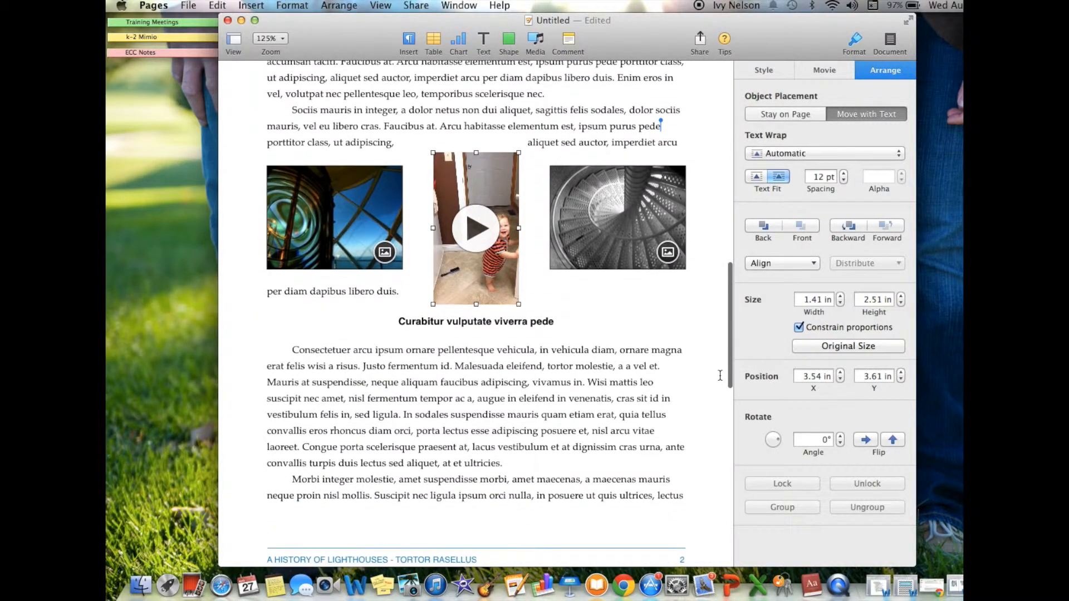
scroll(720, 375, down, 4)
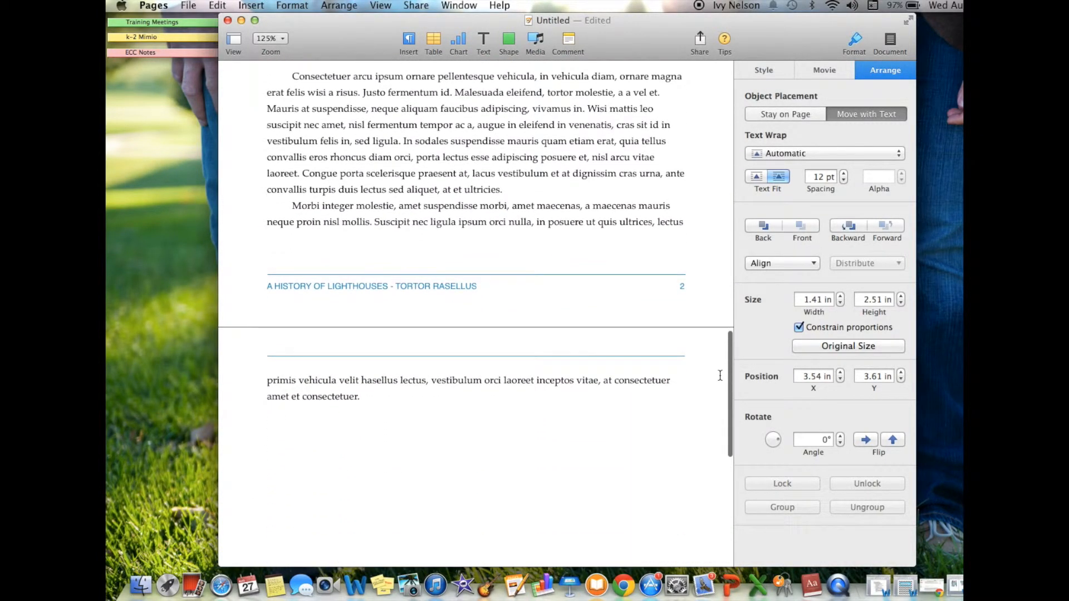
scroll(720, 375, down, 2)
scroll(719, 375, up, 20)
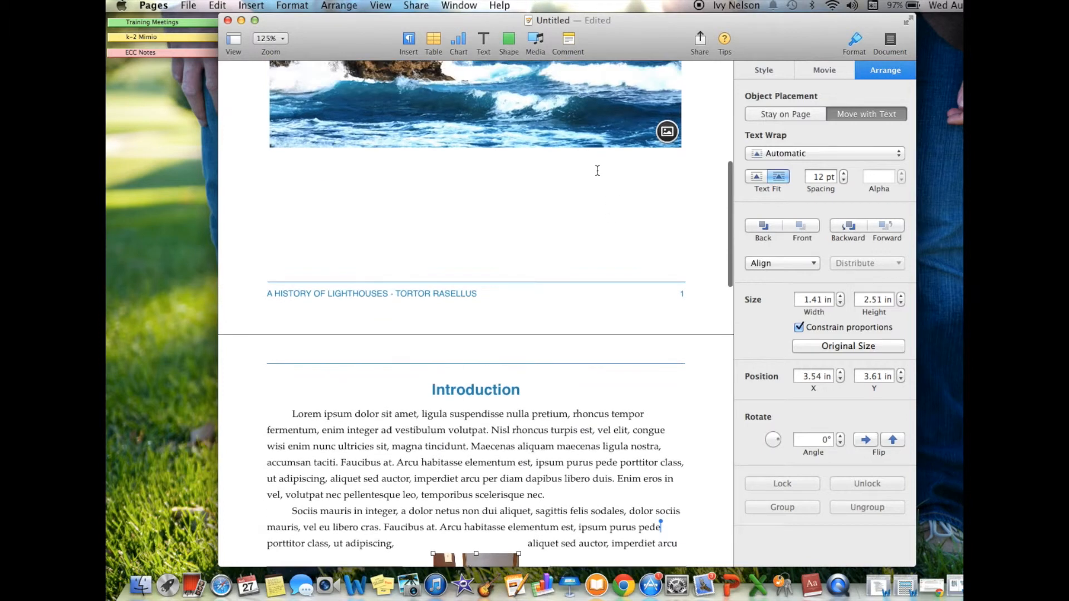
click(434, 43)
click(459, 43)
click(646, 239)
scroll(646, 238, down, 8)
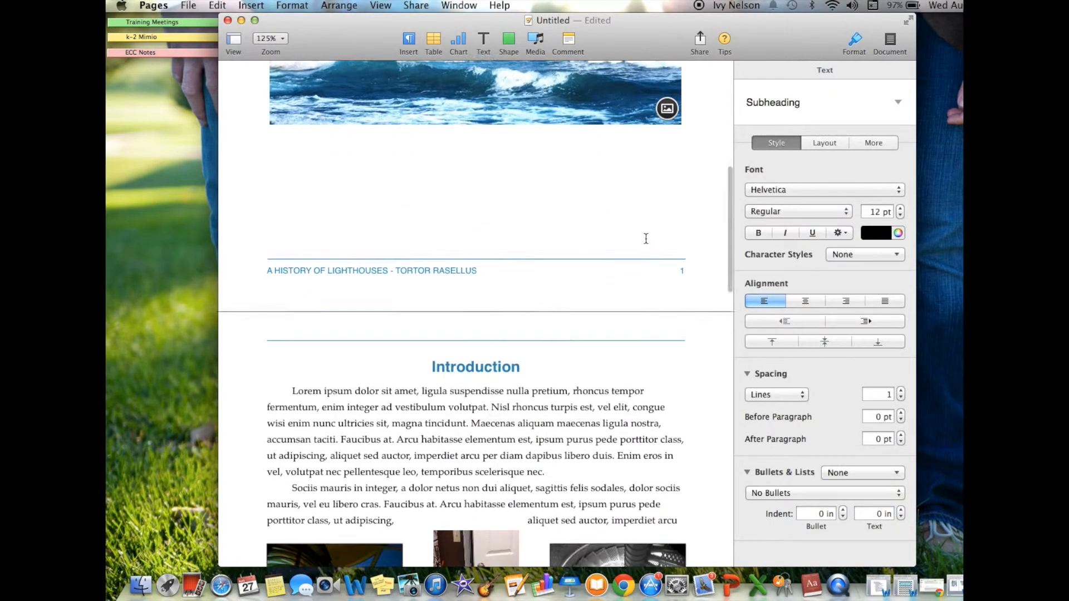
Step: Try deleting the spiral staircase photo beside the movie, and undo the deletion
click(632, 325)
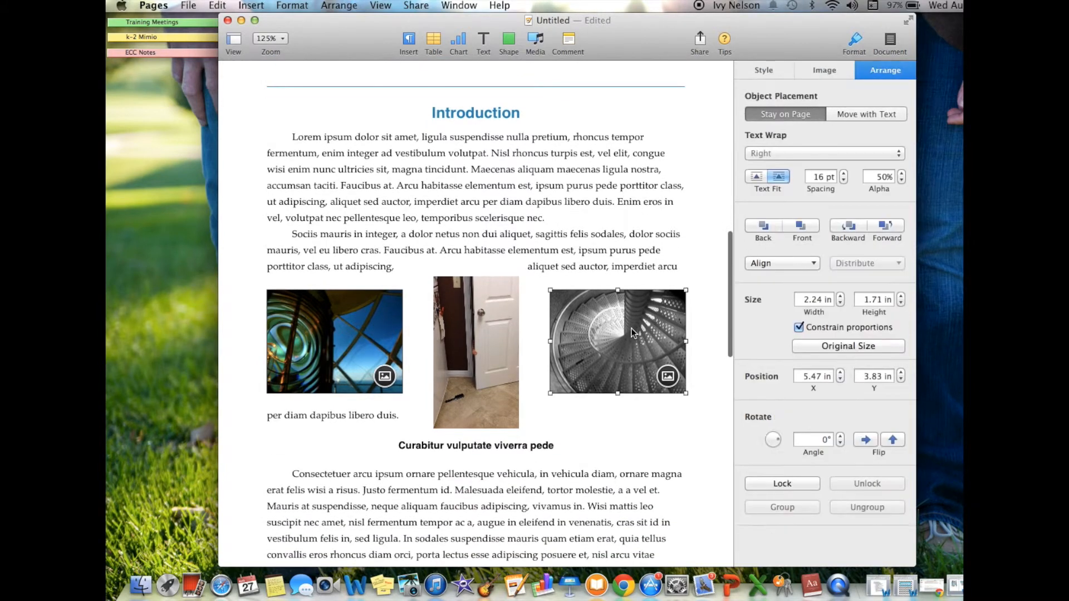
key(Delete)
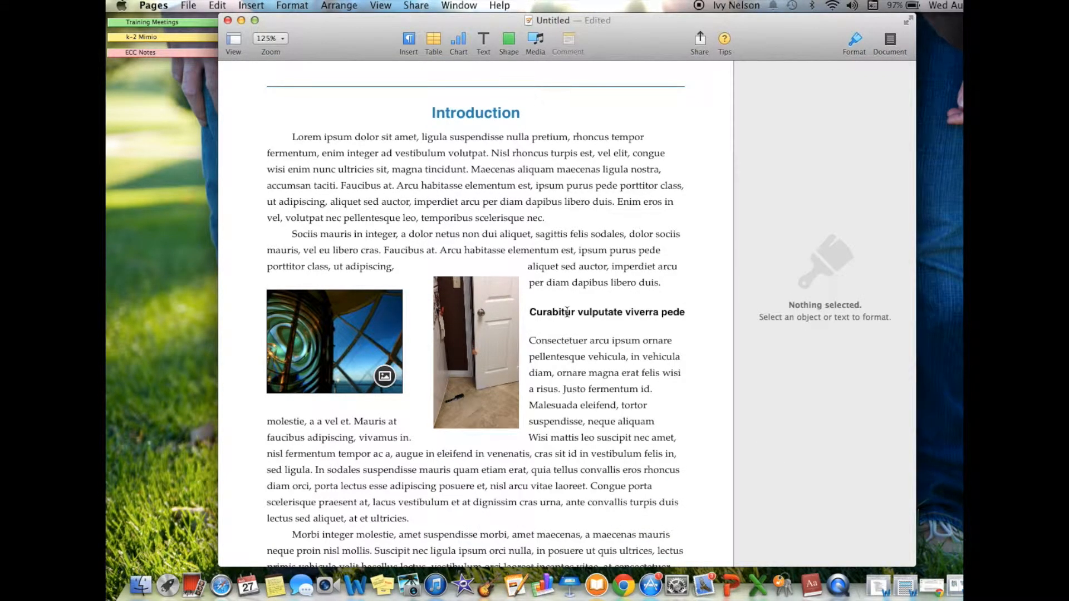
click(218, 8)
click(234, 29)
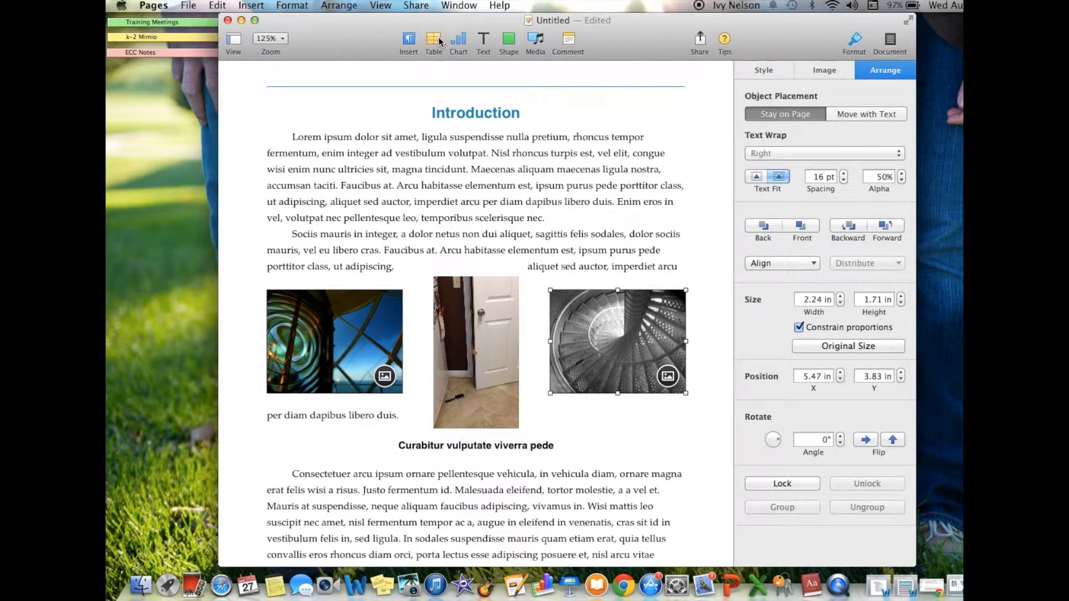
Step: Insert a 2D pie chart on the Introduction page, shrink it, and move it so it overlaps the movie and the staircase photo
click(458, 42)
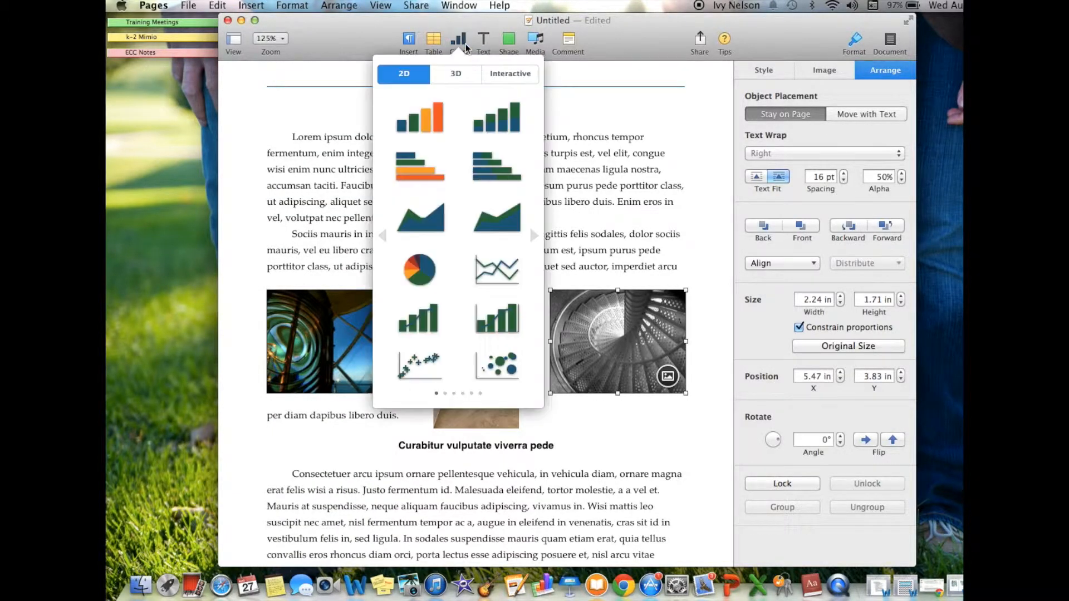
click(422, 262)
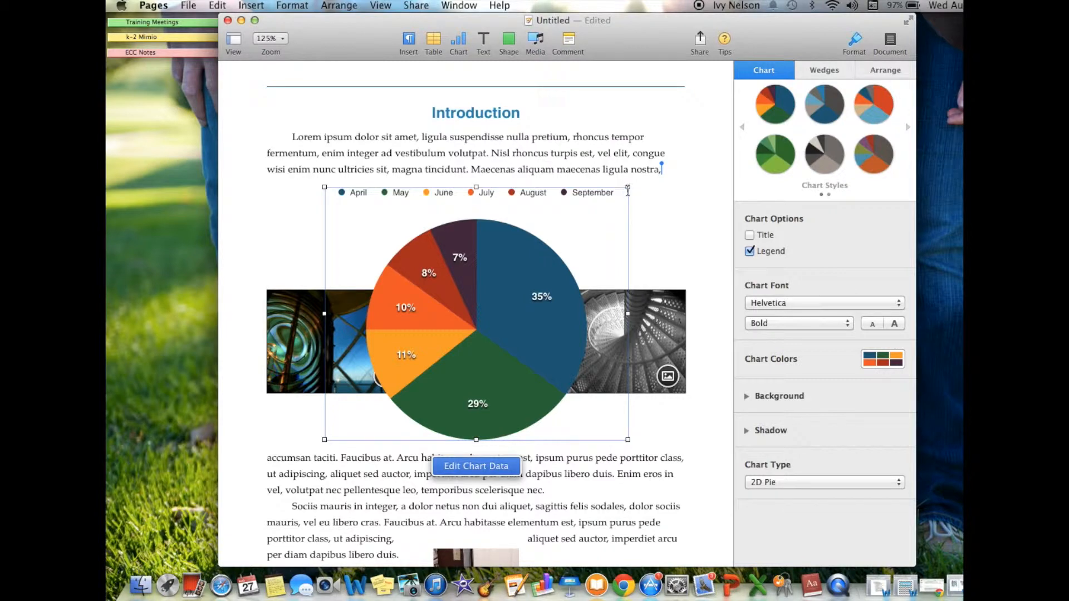
drag(628, 187, 500, 292)
drag(459, 369, 569, 378)
Step: Delete the spiral staircase photo and move the pie chart into its place beside the movie
click(669, 325)
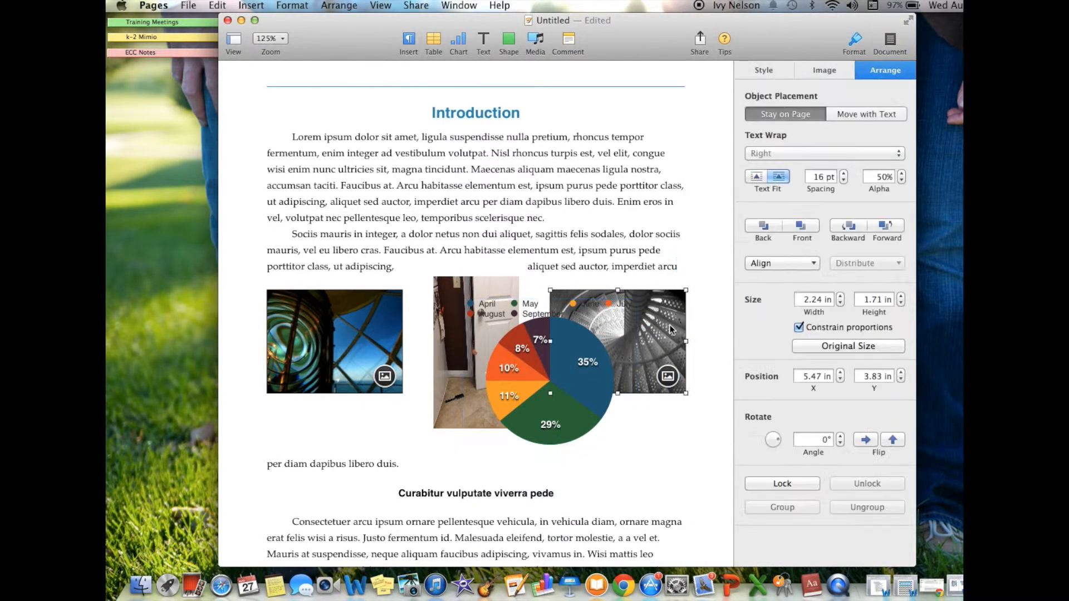
key(Delete)
drag(594, 376, 668, 362)
click(710, 233)
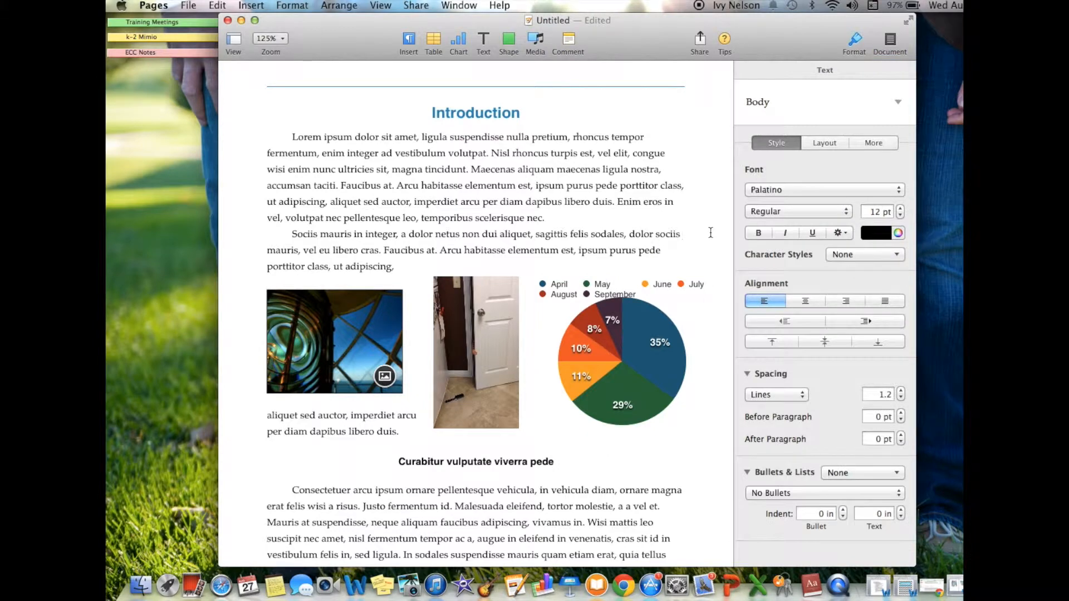
Step: Select the April wedge and examine its chart, wedge and style options, switching data point names on and off and values off and on
click(656, 370)
click(656, 370)
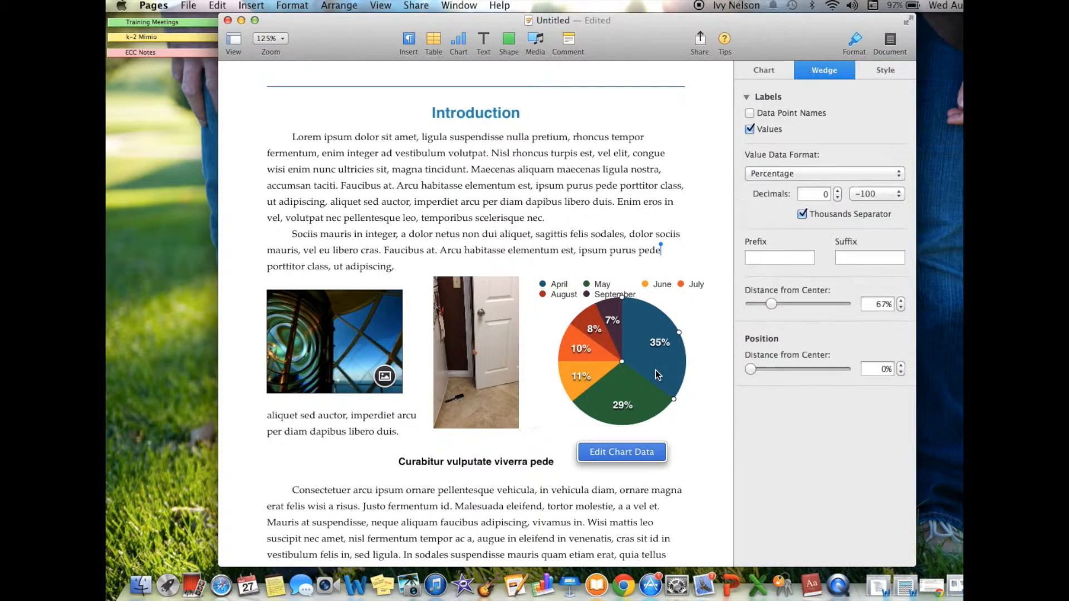
click(765, 69)
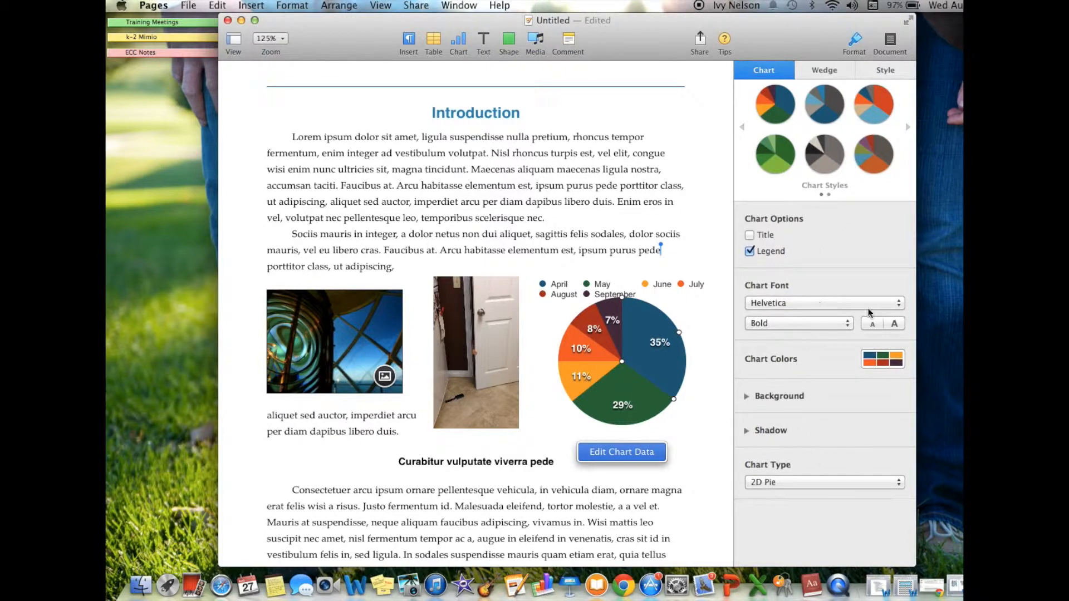
click(835, 73)
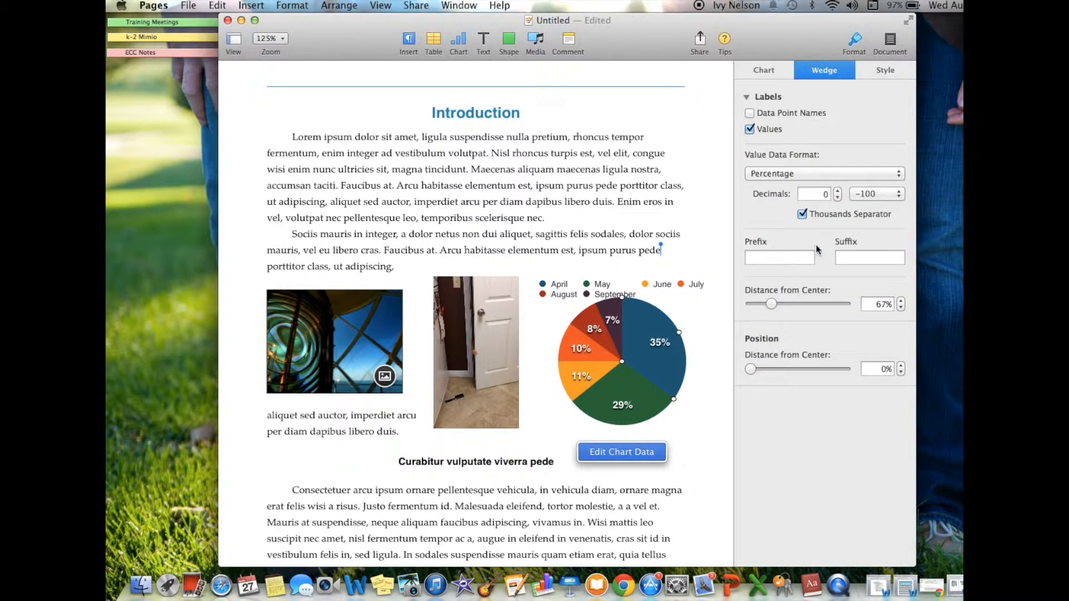
click(750, 113)
click(750, 128)
click(750, 128)
click(749, 113)
click(890, 71)
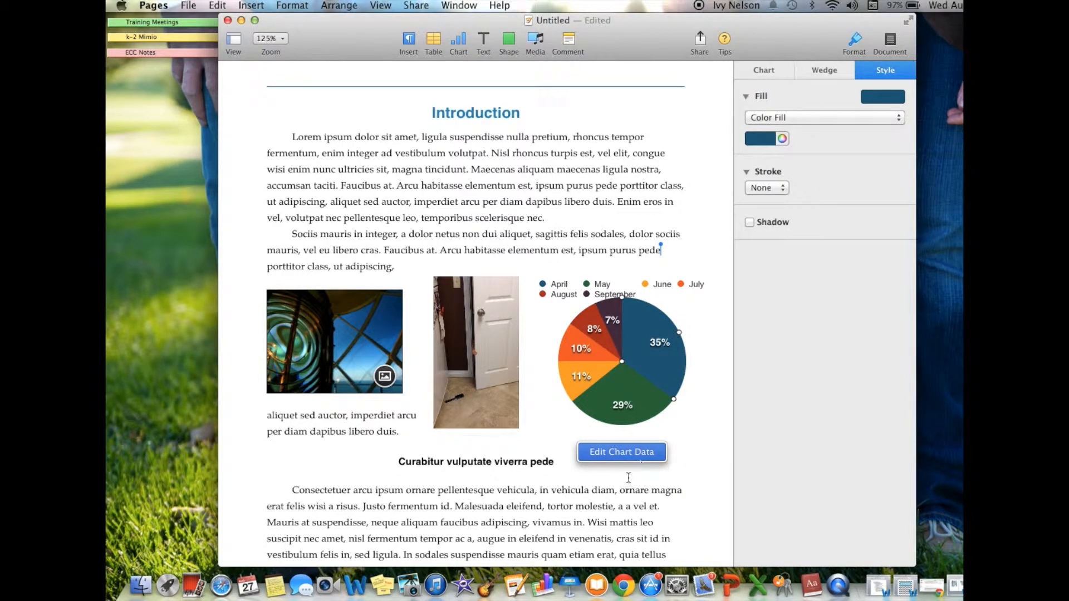
Step: Open the pie chart's data, rename the April column as Maine and May as New York, and close the data
click(617, 453)
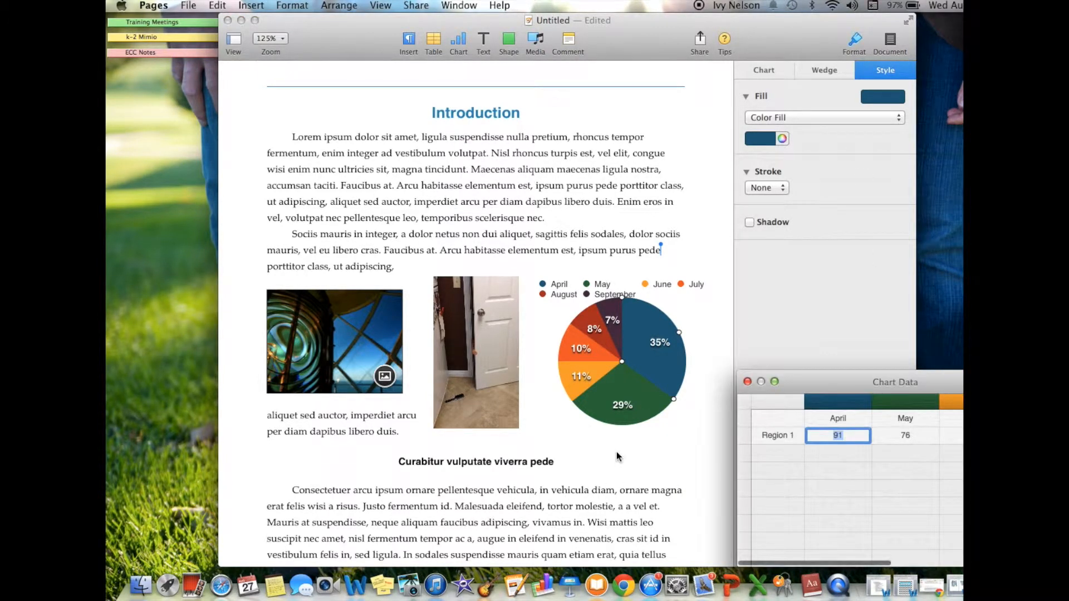
drag(834, 382, 608, 80)
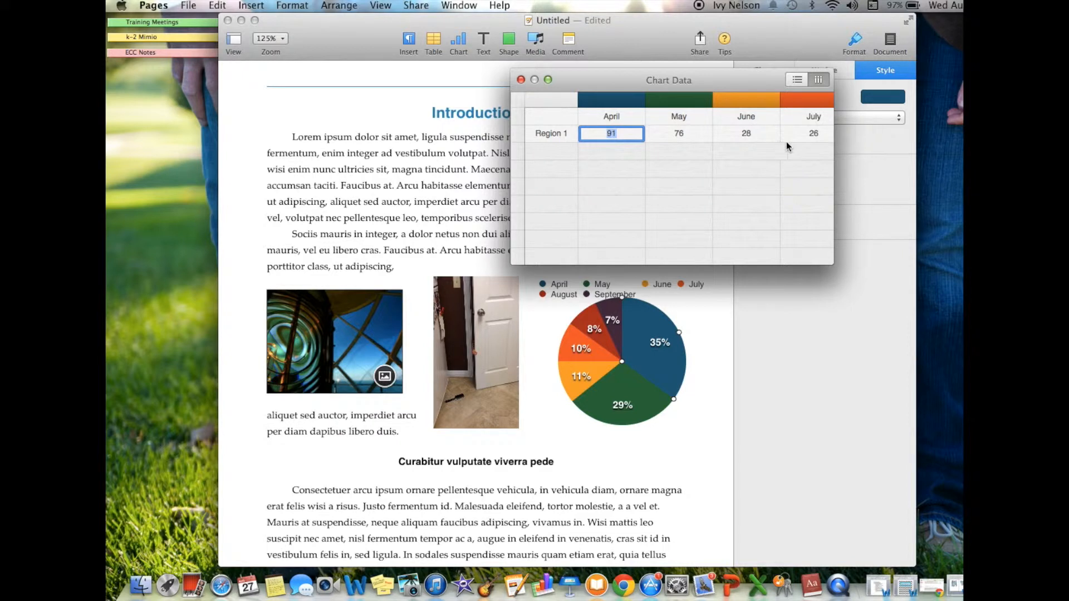
click(624, 119)
text(Maine)
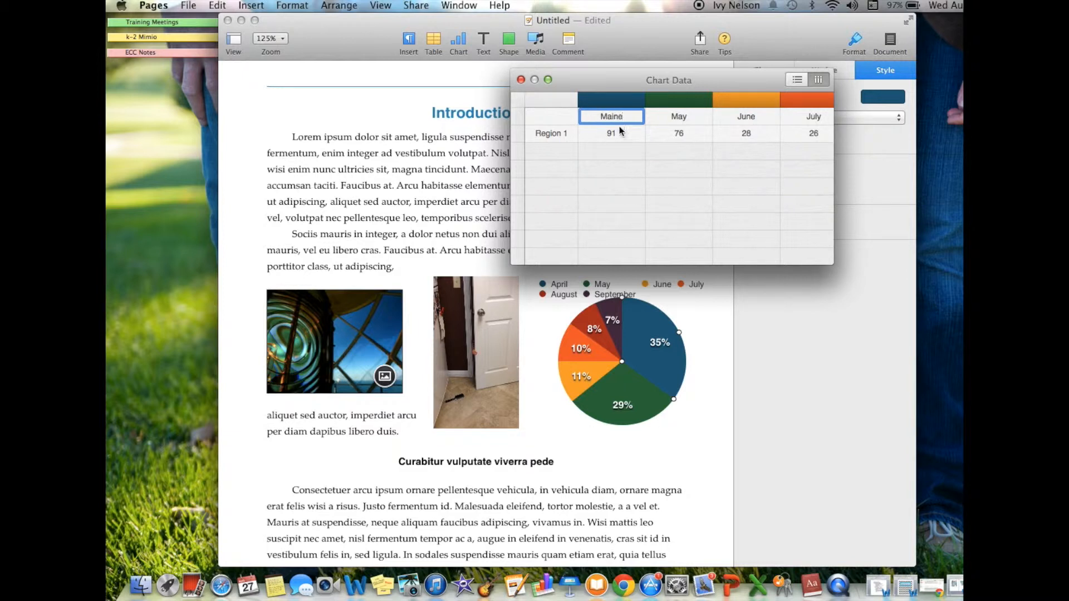
click(688, 118)
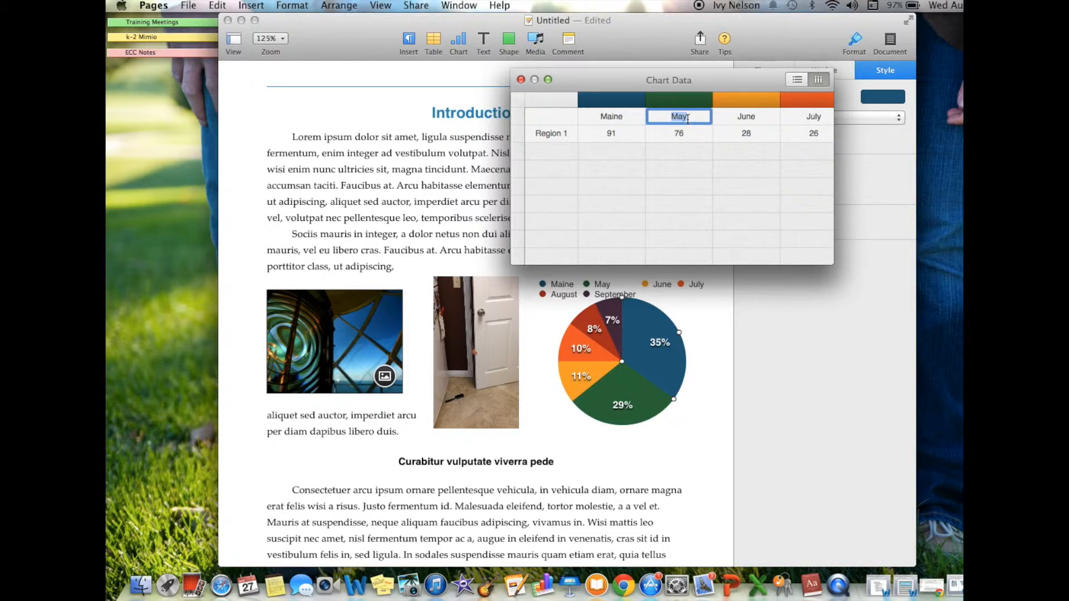
text(New York)
key(Tab)
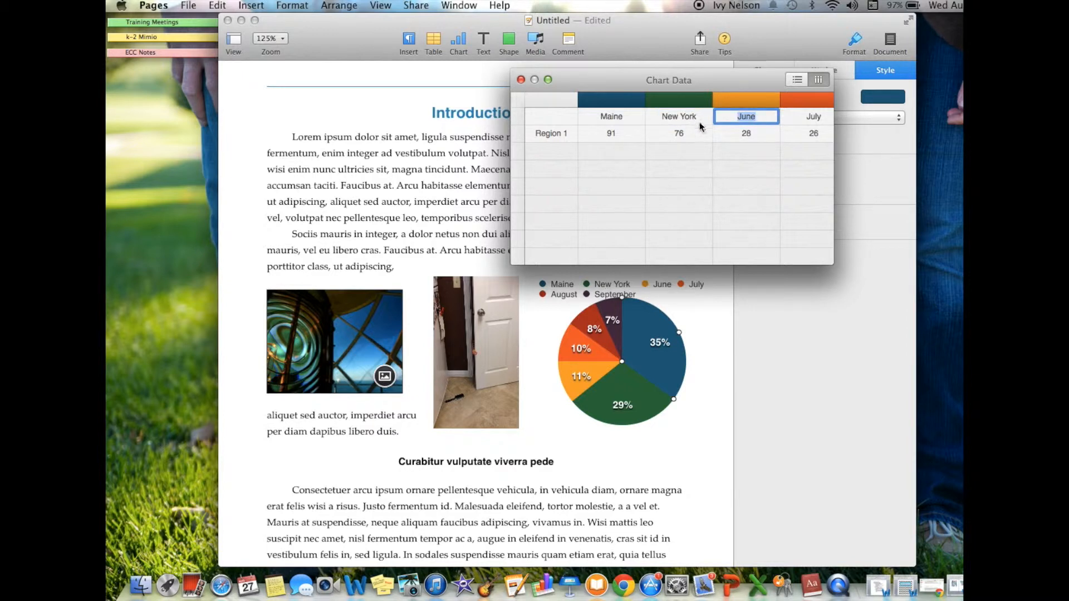
drag(582, 79, 566, 458)
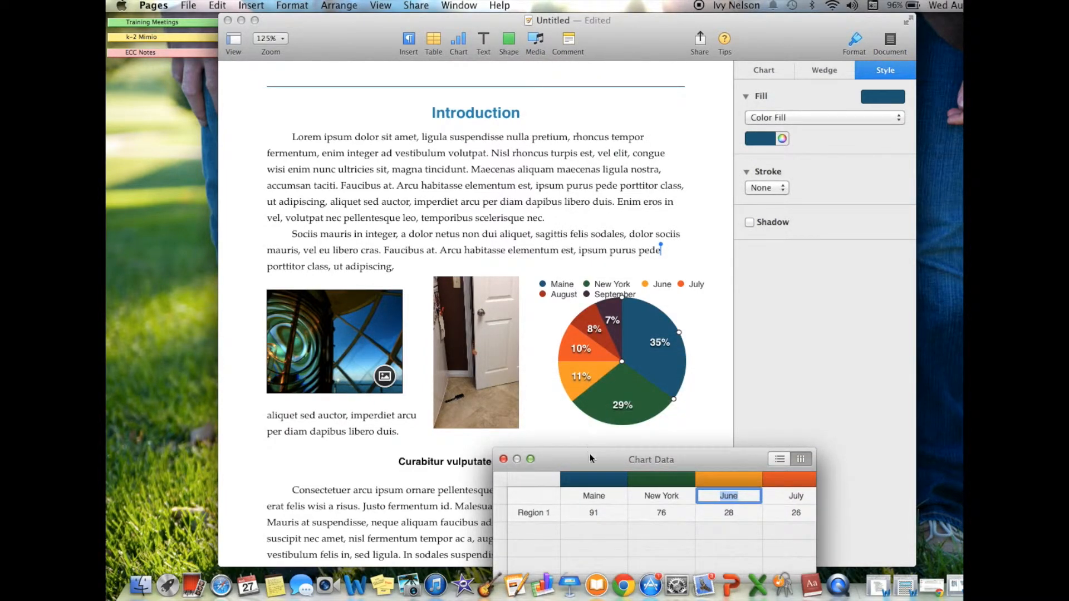
drag(591, 457, 582, 42)
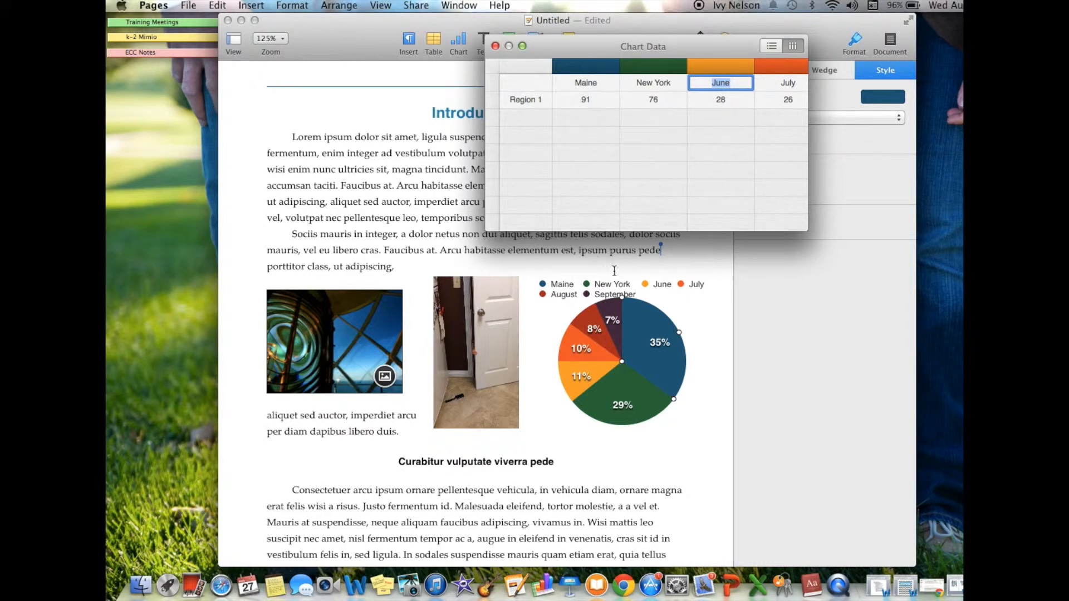
click(496, 45)
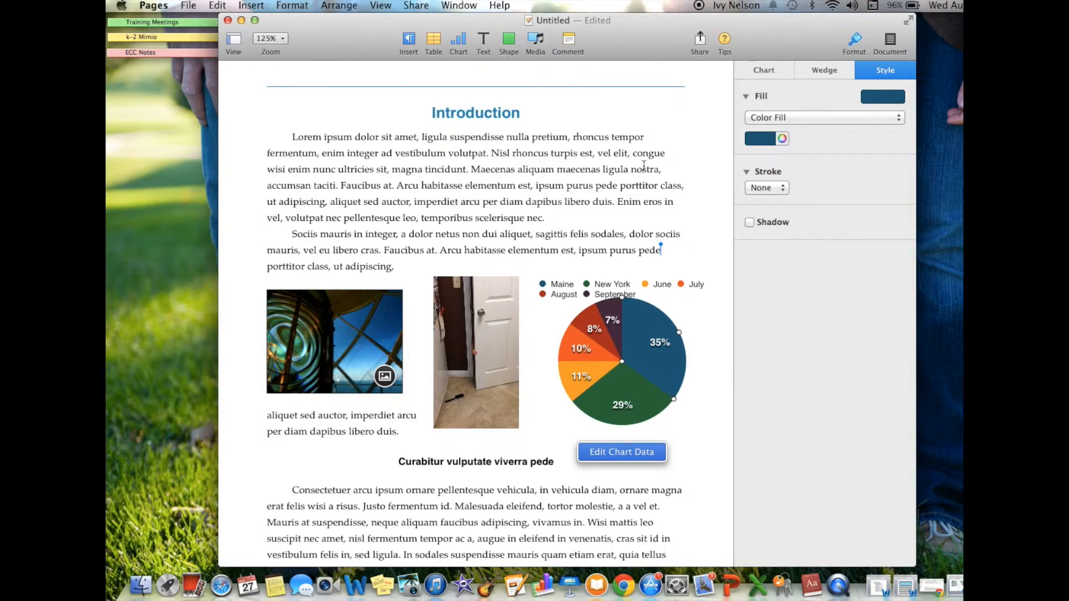
Step: Try to name the document Lighthouse Report, check the available save locations, and lock and unlock the document
scroll(643, 165, up, 15)
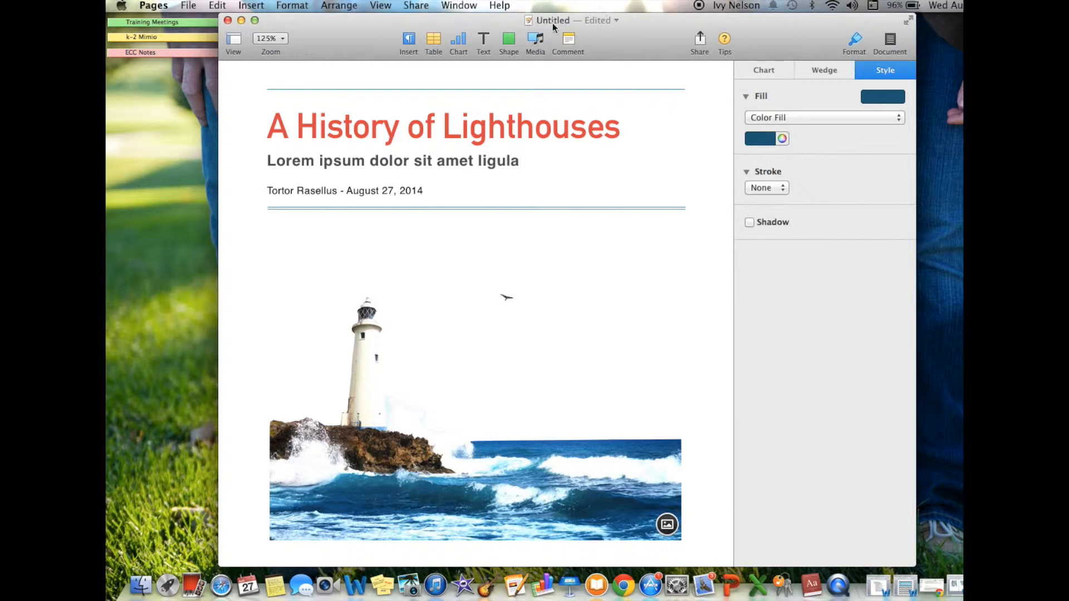
click(615, 22)
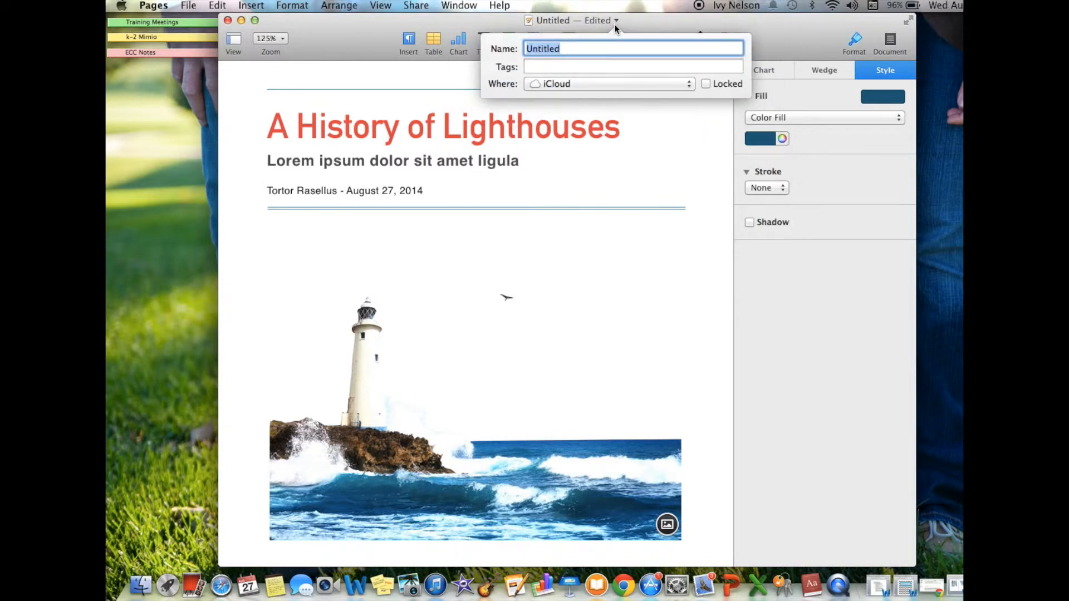
text(Lighthouse Report)
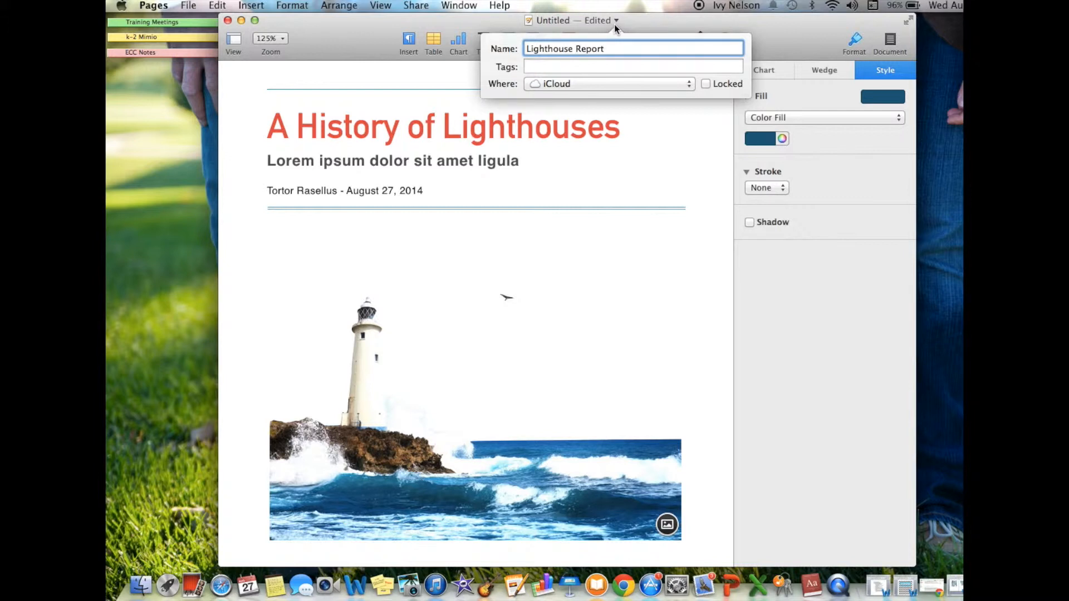
click(616, 88)
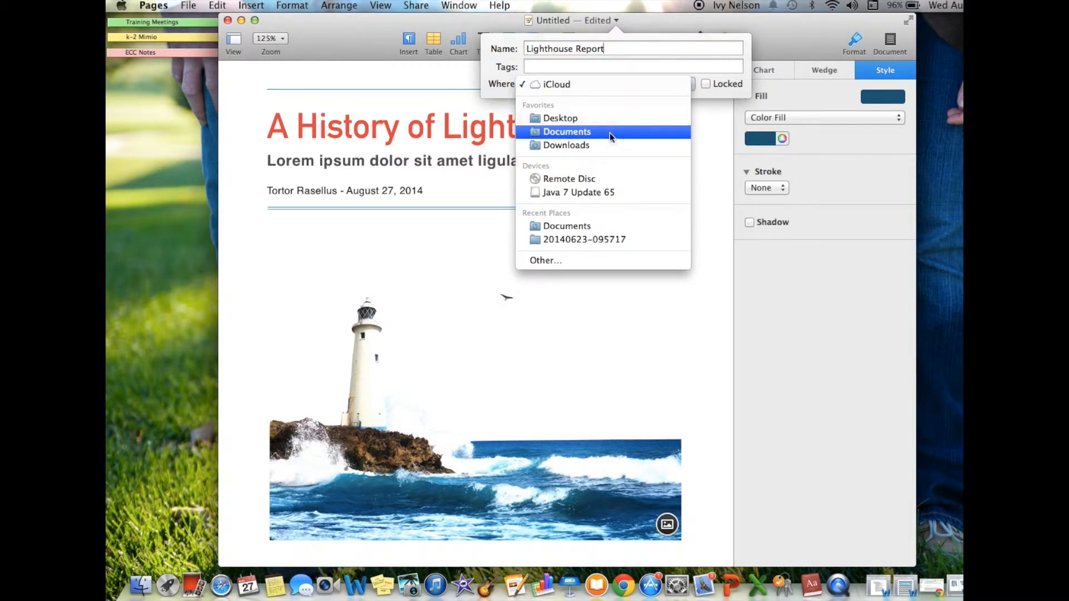
click(626, 85)
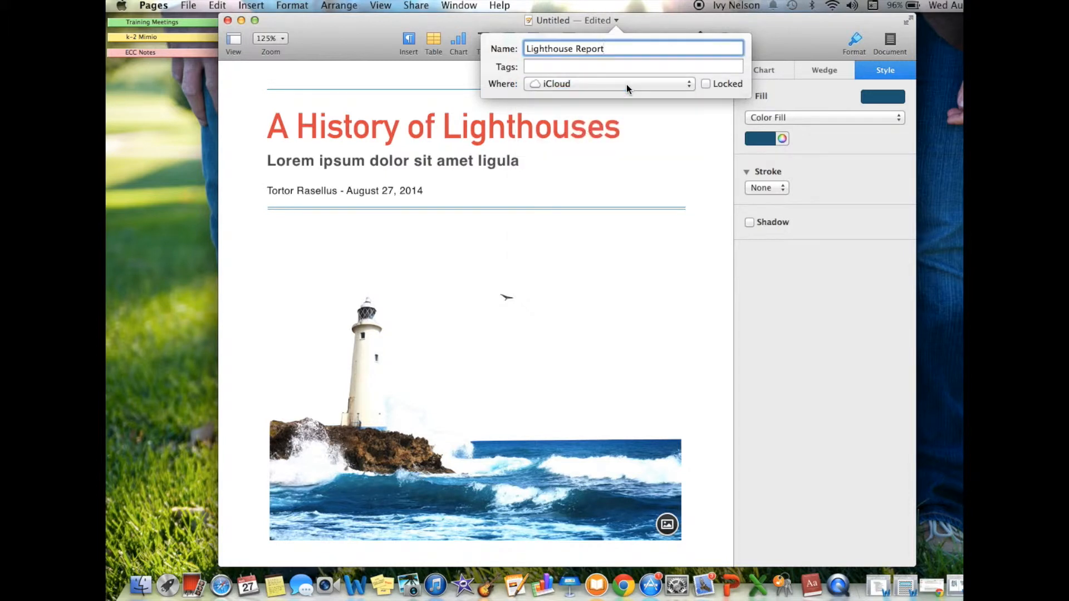
click(705, 84)
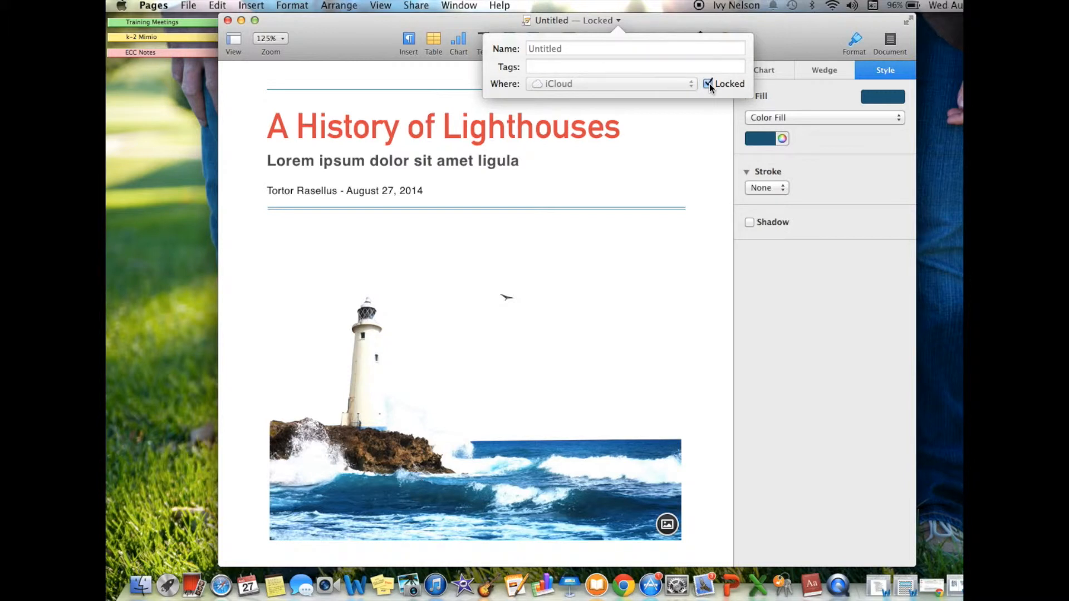
click(708, 84)
Step: Rename the document as Lighthouse Report, leaving its tags empty
click(567, 48)
double_click(568, 48)
text(Lighth)
key(BackSpace)
key(BackSpace)
key(BackSpace)
key(BackSpace)
key(BackSpace)
text(ighthouse Report)
key(Tab)
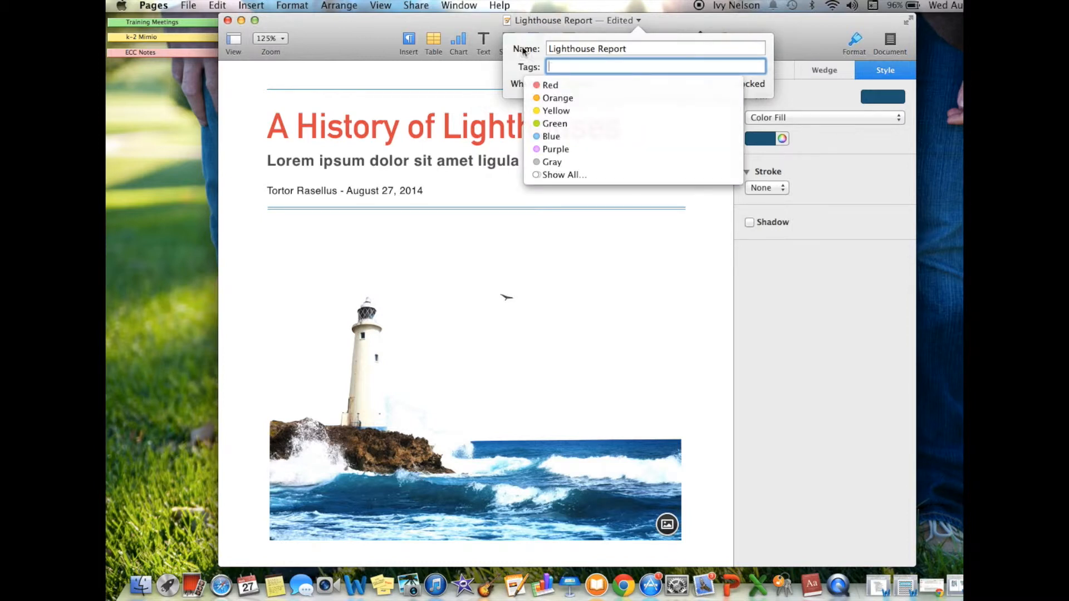
click(688, 19)
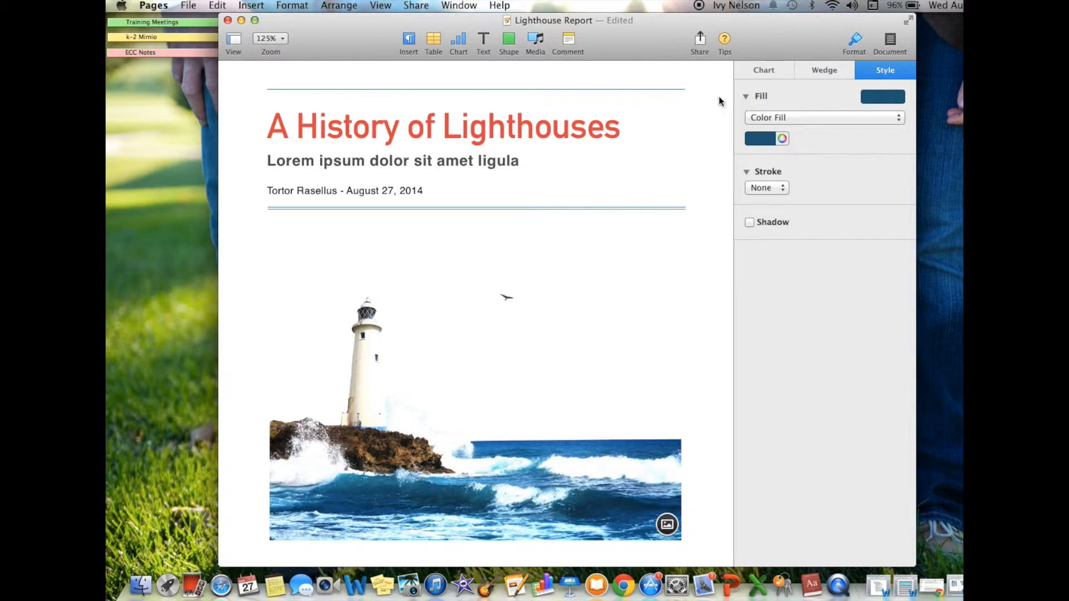
scroll(716, 99, down, 2)
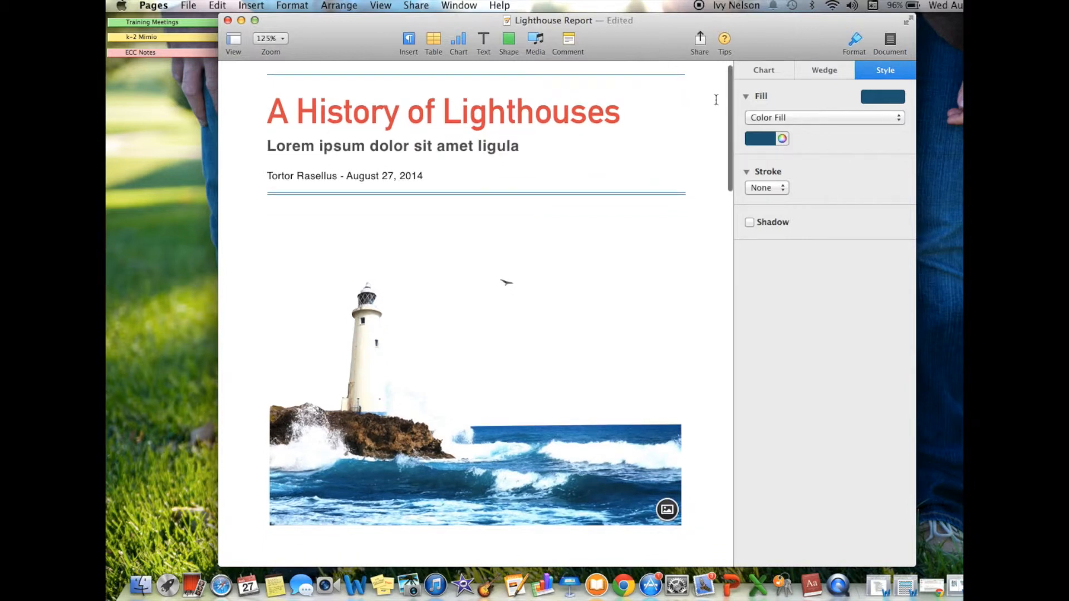
scroll(716, 99, down, 10)
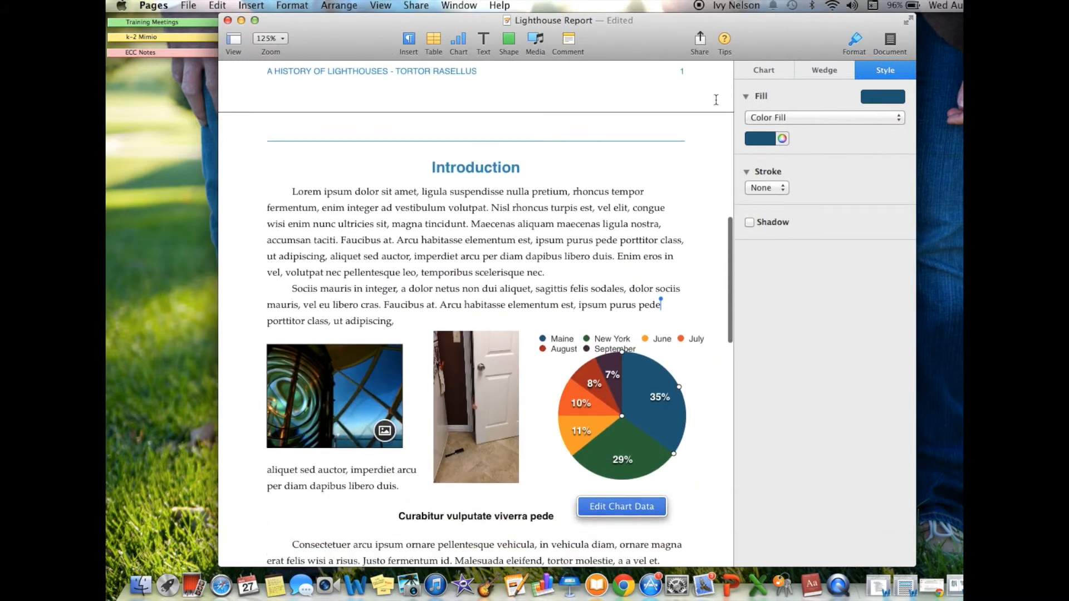
scroll(716, 99, down, 8)
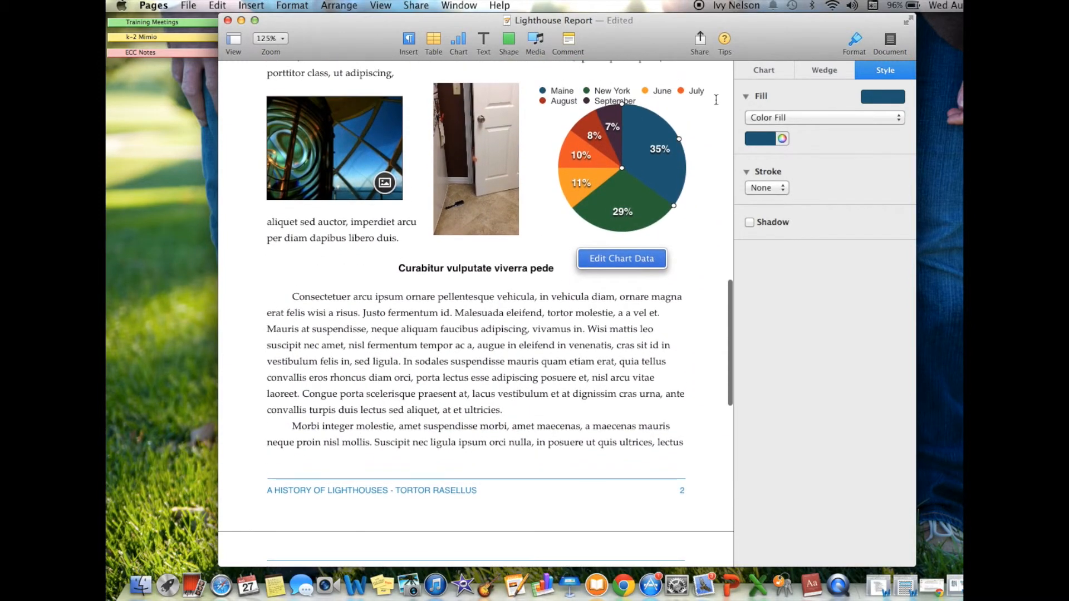
scroll(716, 99, up, 2)
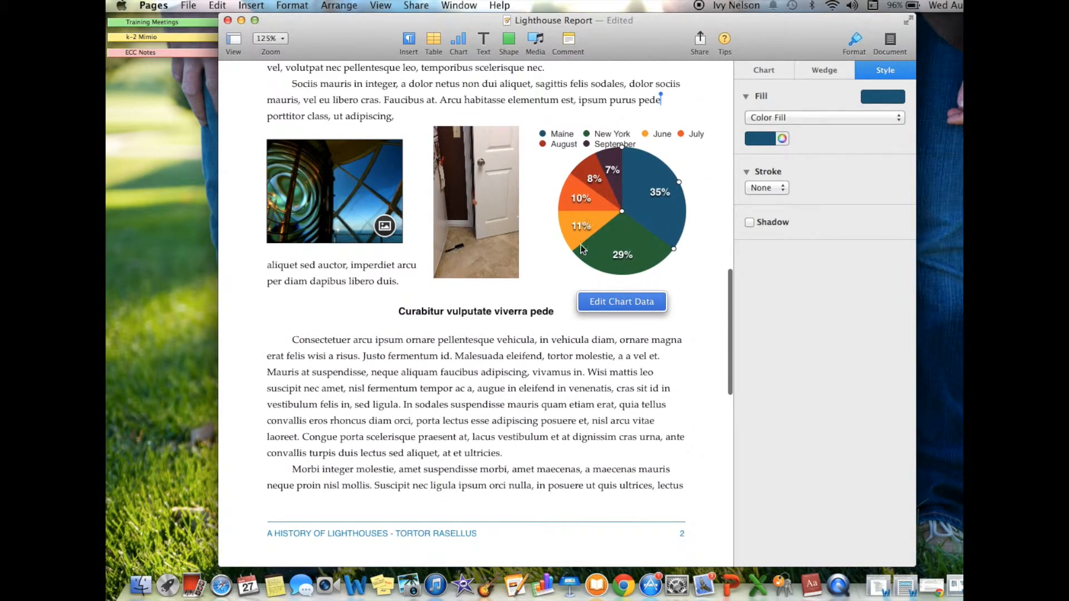